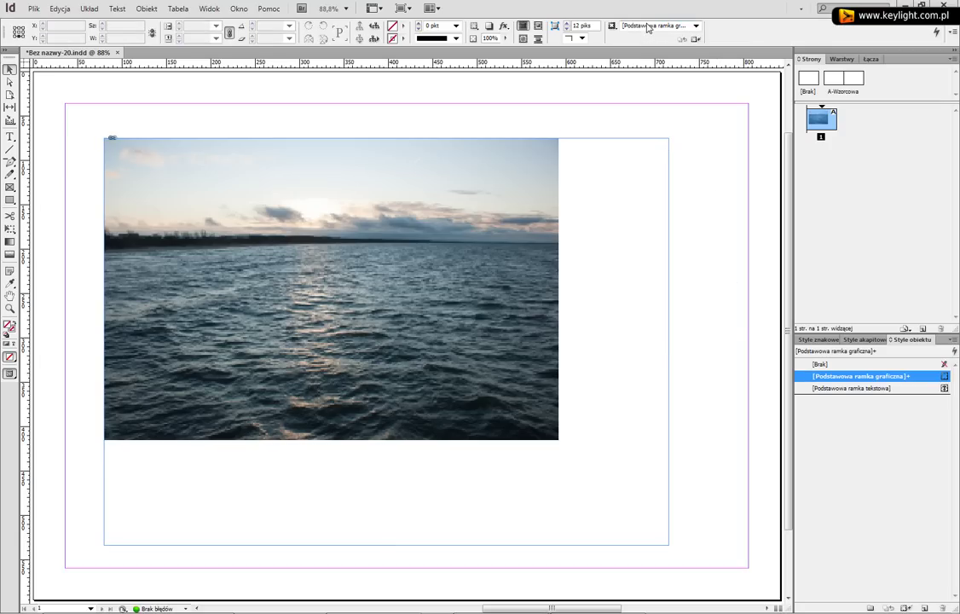
Select the photo's frame and narrow it to about 515 px wide
left_click(521, 460)
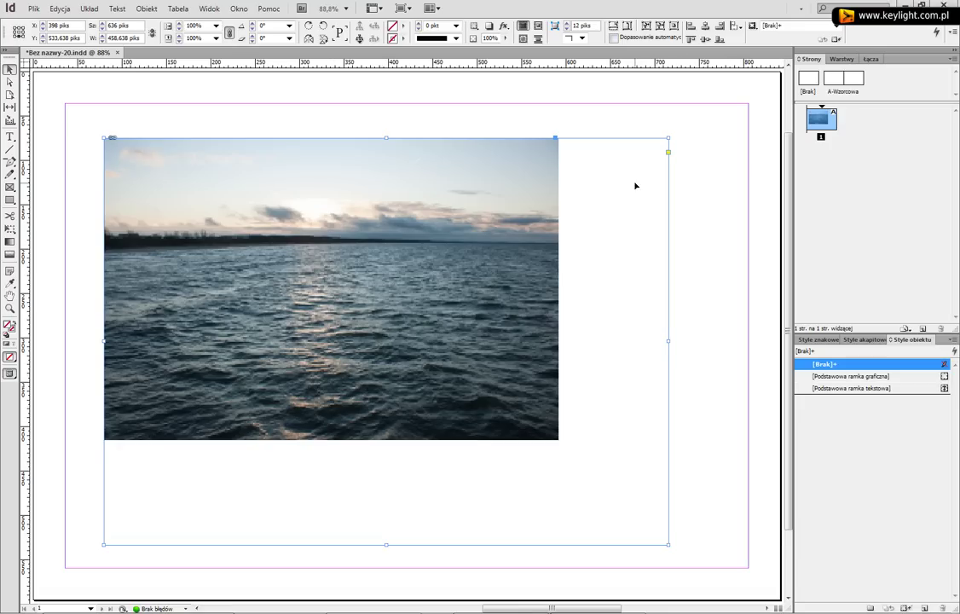
key("ctrl+z")
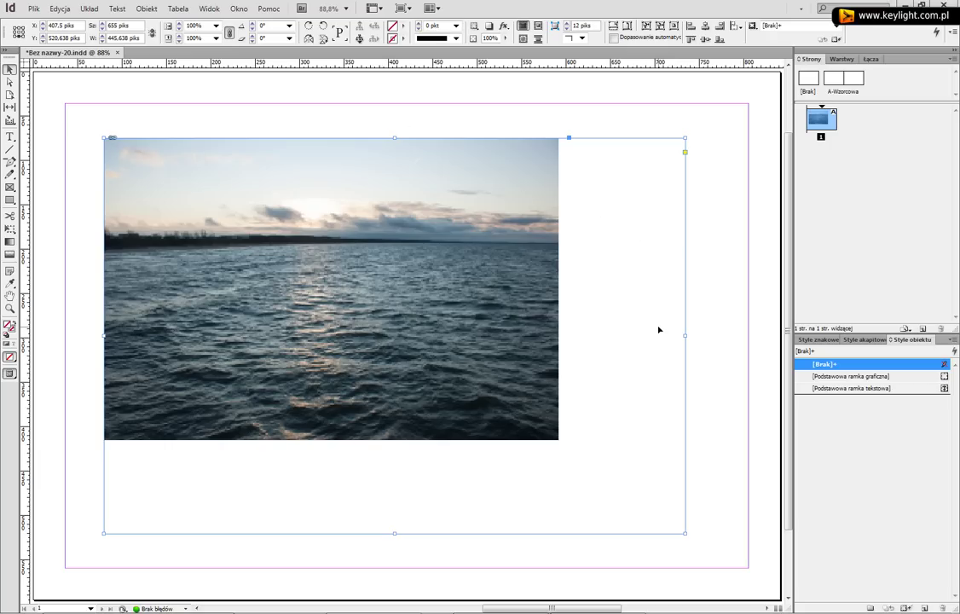
left_click_drag(685, 335, 562, 335)
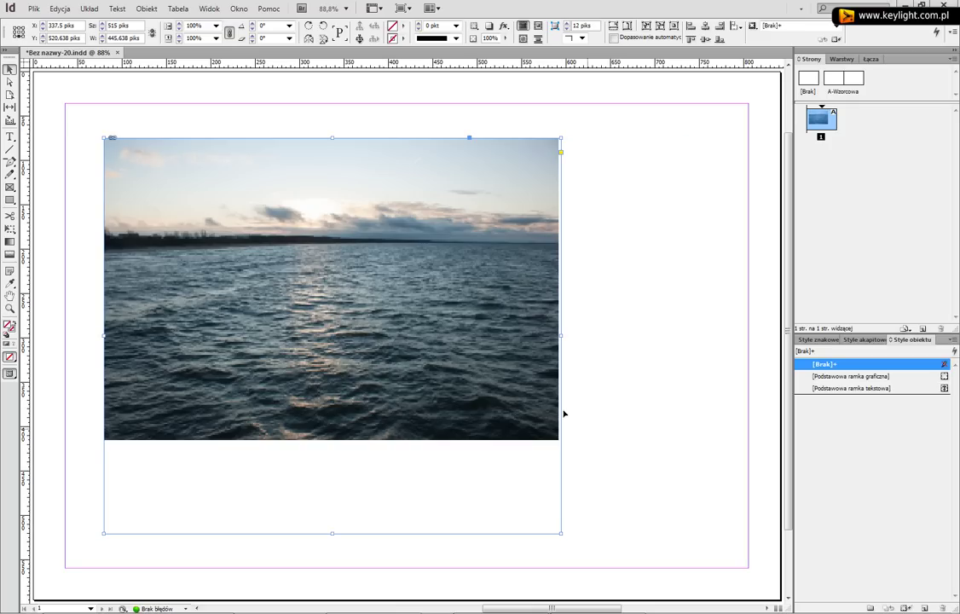
Set the sea photo's display performance to high quality (Wysoka jakość)
right_click(362, 208)
mouse_move(491, 501)
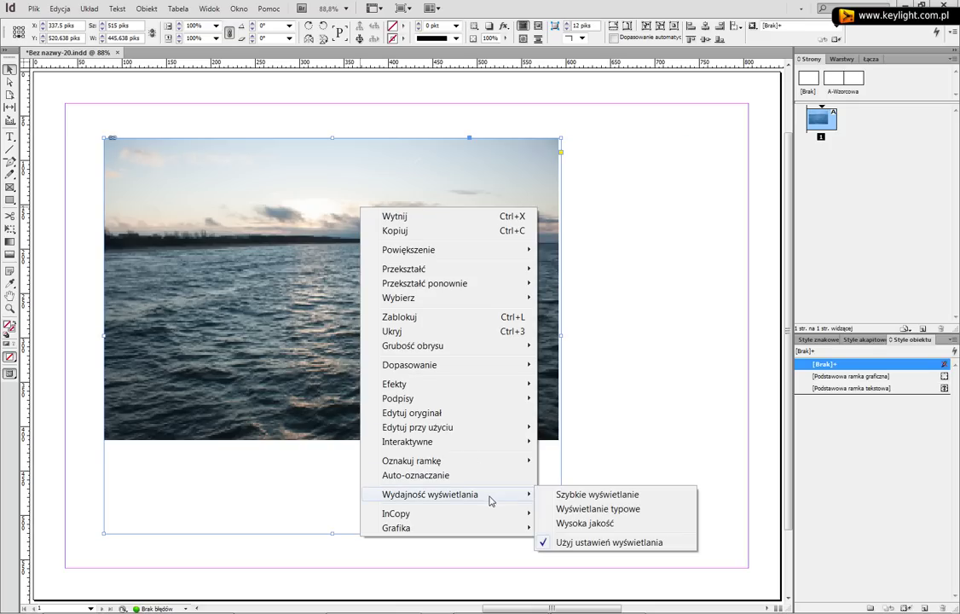
left_click(613, 524)
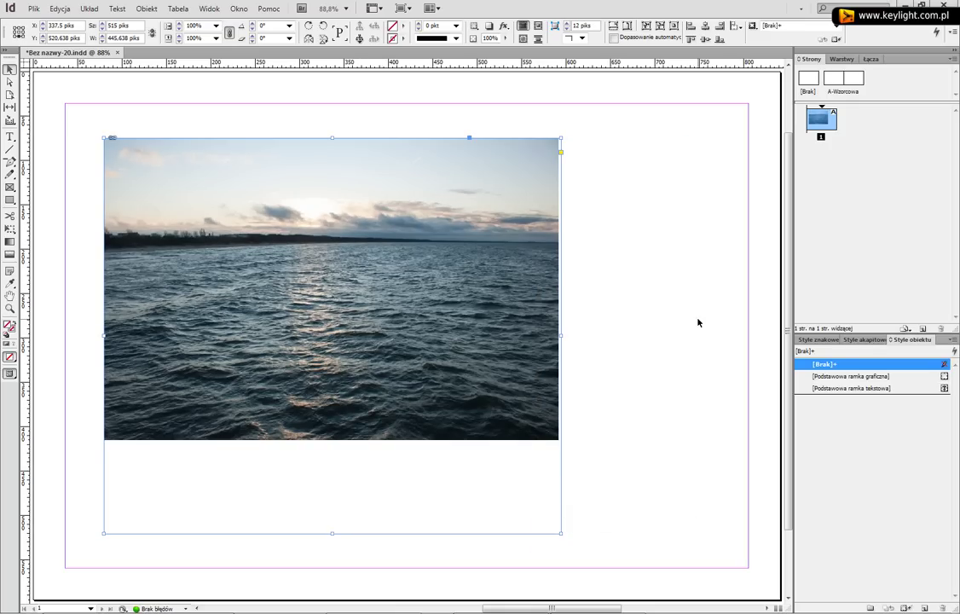
Fill the frame proportionally with the photo and widen the frame to about 549 px
left_click(612, 28)
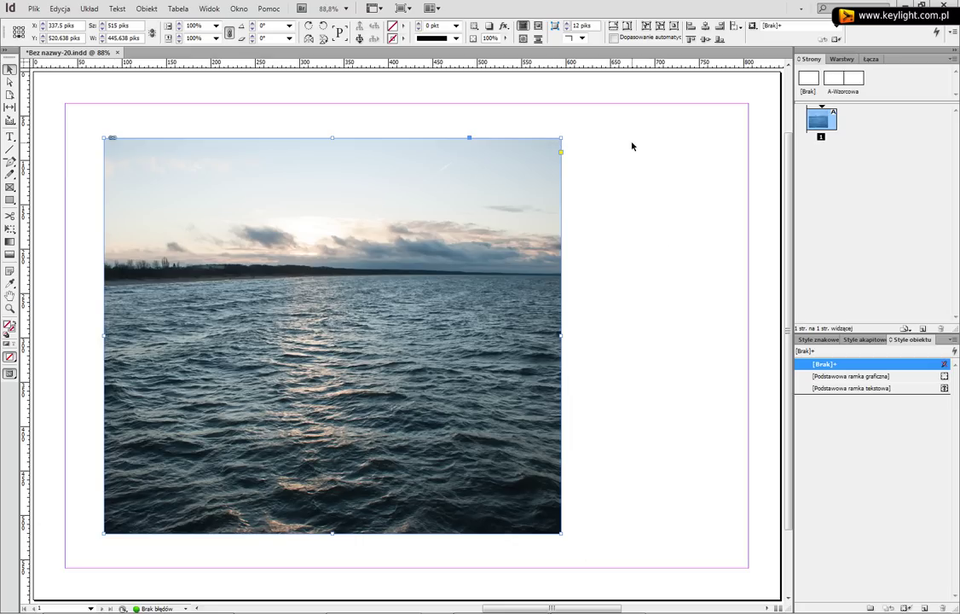
mouse_move(563, 336)
left_mouse_down()
mouse_move(598, 337)
mouse_move(578, 337)
left_mouse_up()
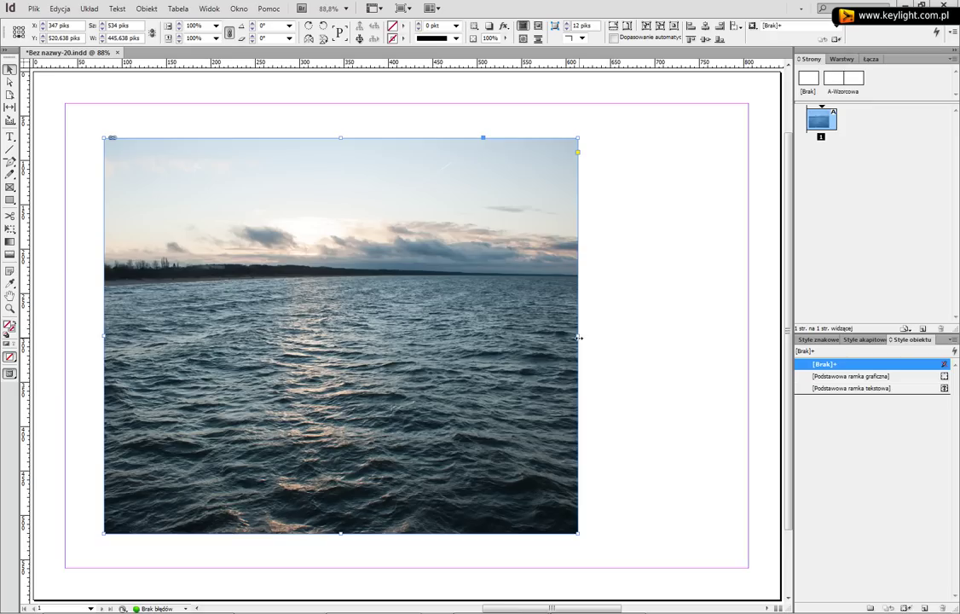
left_click_drag(578, 337, 591, 337)
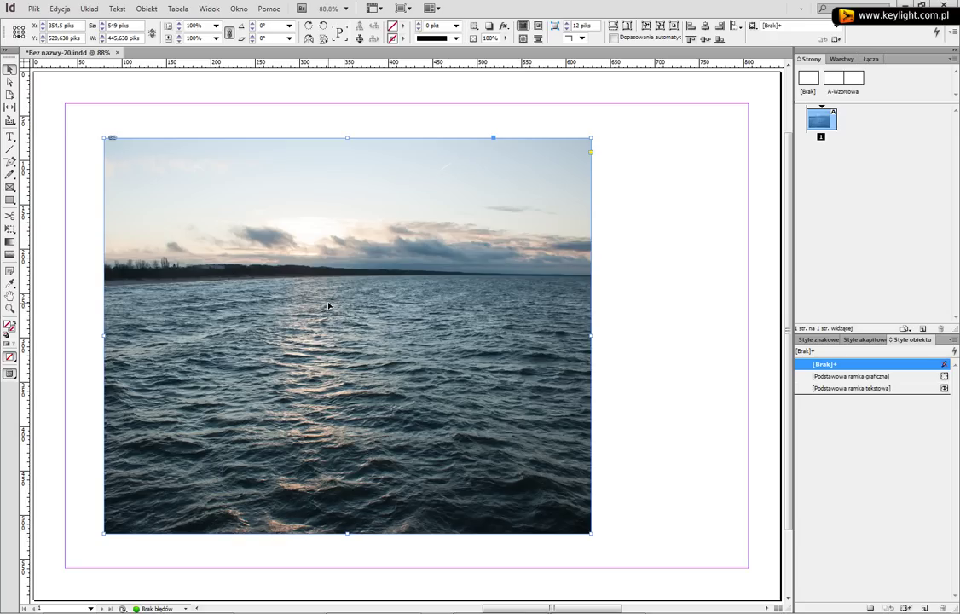
Fit the photo proportionally in its frame, reshape the frame to about 692 × 149 px and refit the photo
left_click(627, 26)
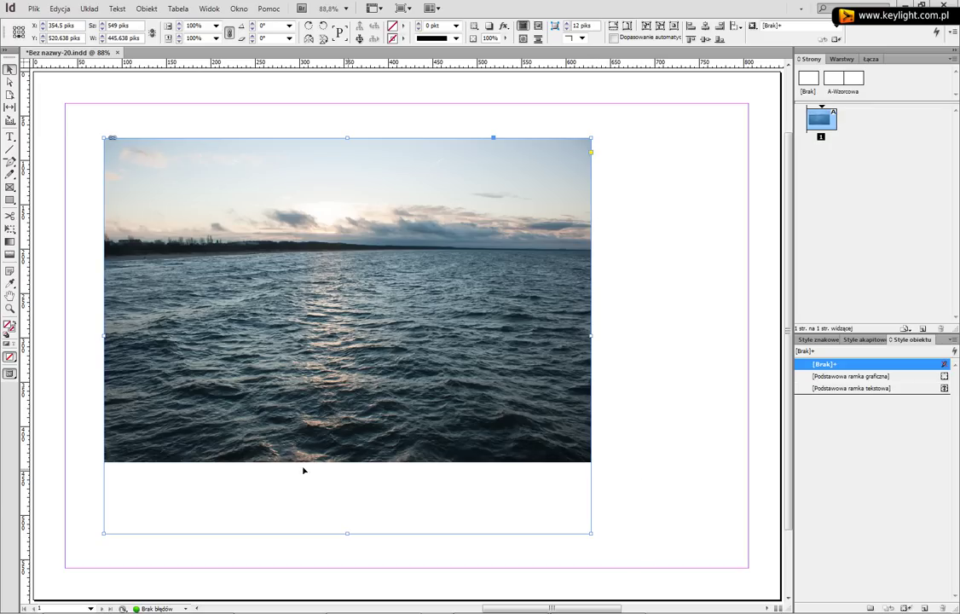
left_click_drag(592, 535, 718, 269)
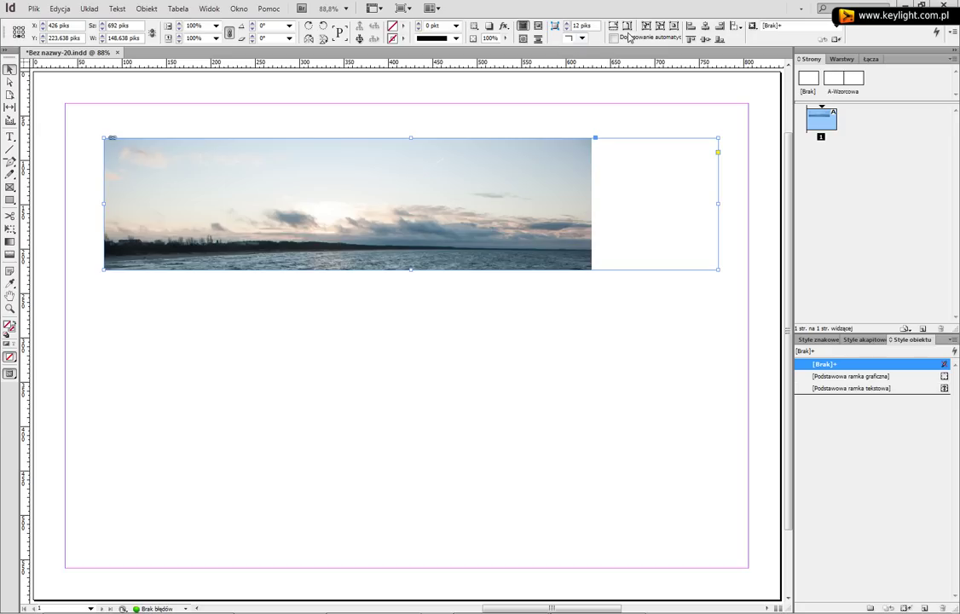
left_click(552, 25)
Reshape the frame to about 134 × 465 px and to about 618 × 255 px, fitting the photo proportionally each time
left_click_drag(718, 270, 223, 550)
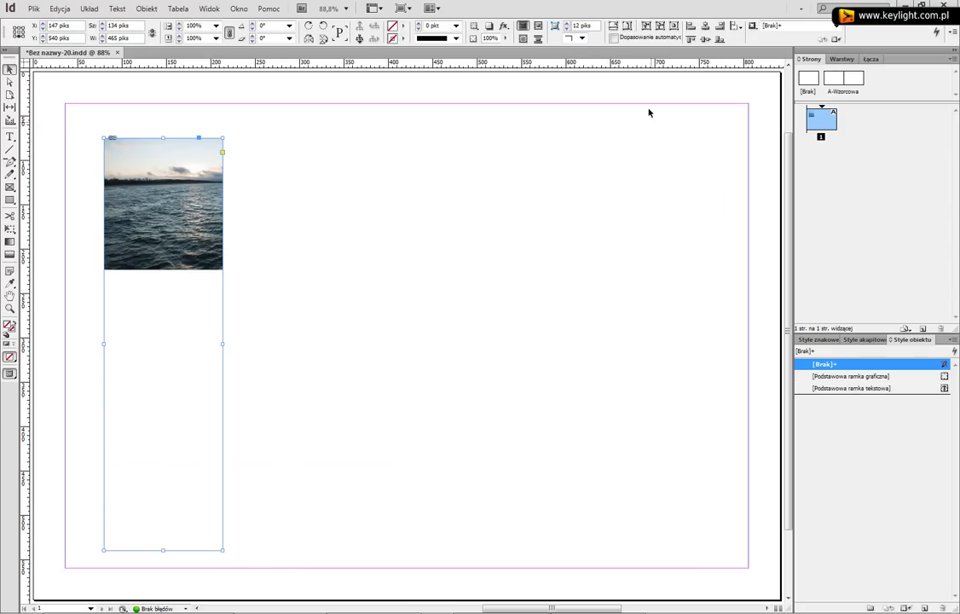
left_click(627, 27)
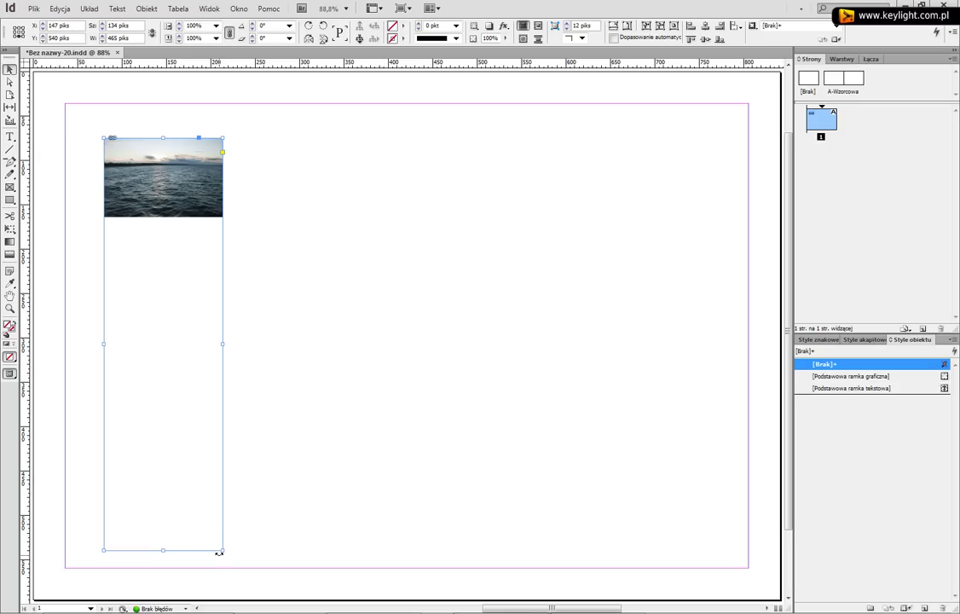
left_click_drag(222, 552, 653, 364)
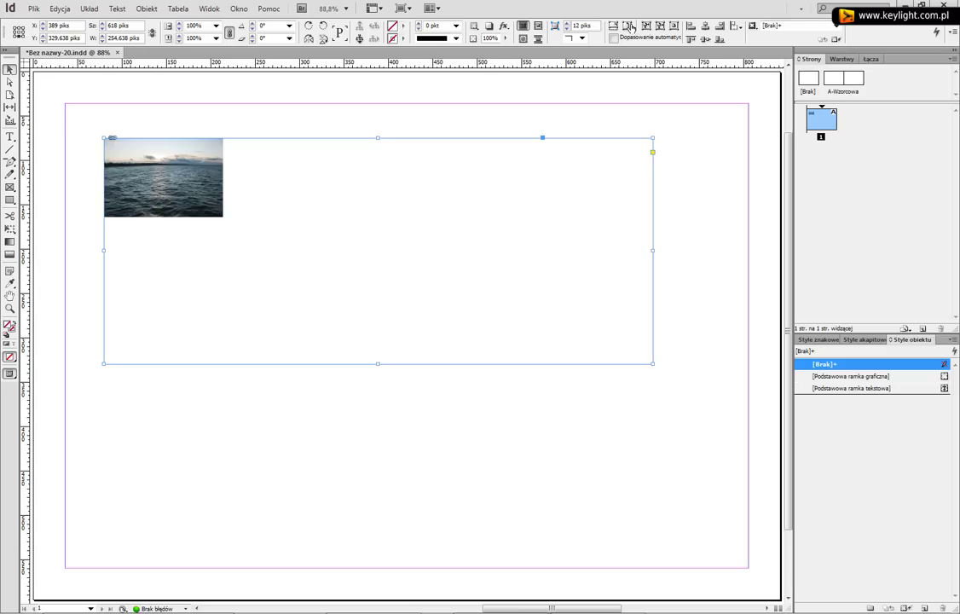
left_click(629, 27)
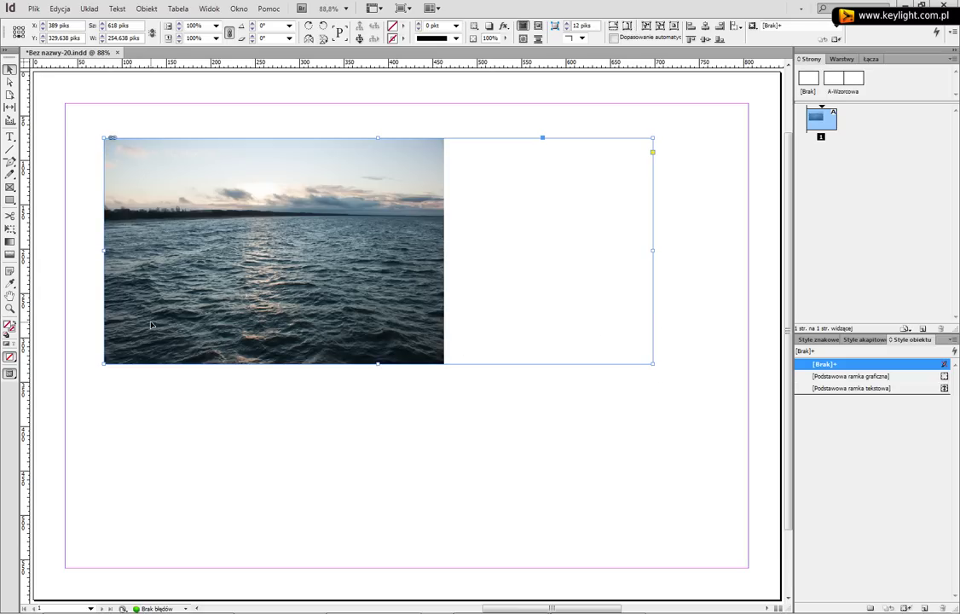
Stretch the photo to the frame's full dimensions and return it to a proportional fit
left_click(568, 24)
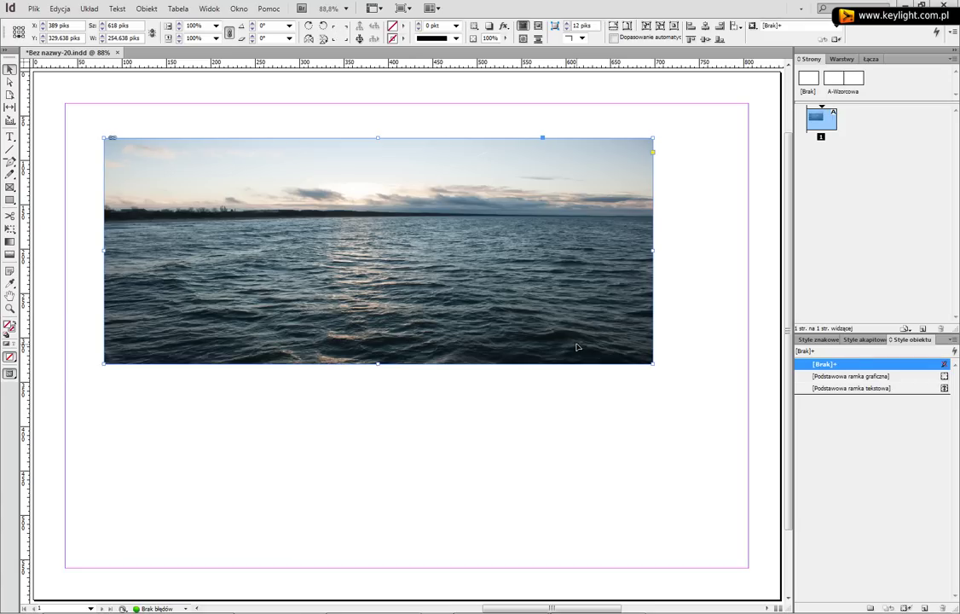
key("ctrl+alt+shift+e")
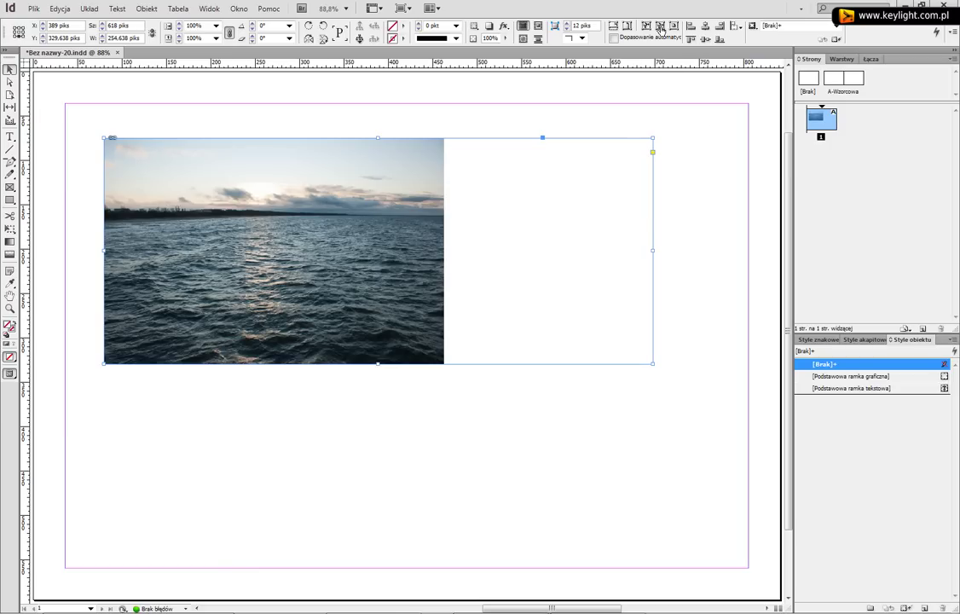
Fit the frame to the photo, enlarge it to about 473 × 469 px and fit it to the photo again
left_click(660, 29)
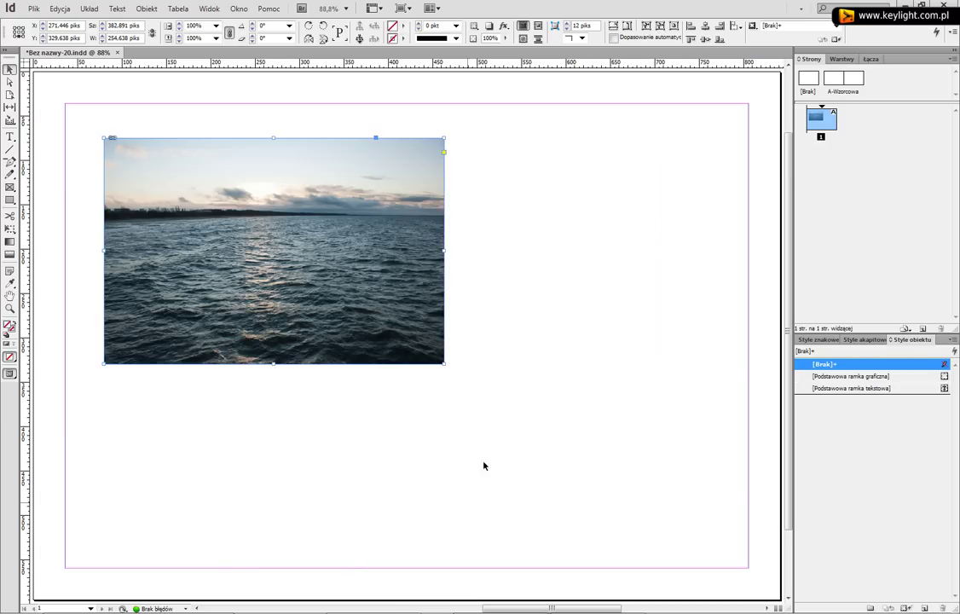
left_click_drag(444, 364, 523, 554)
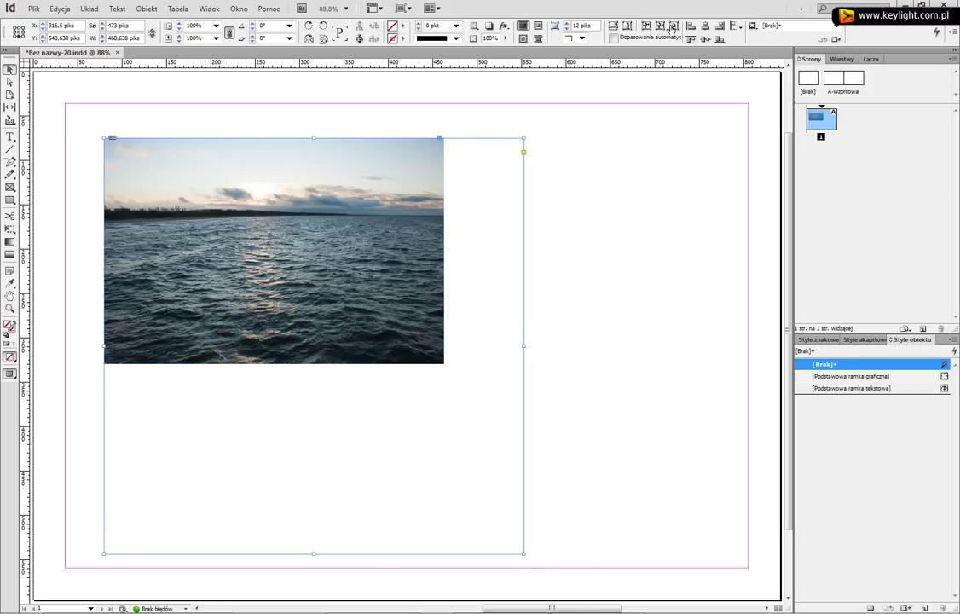
left_click(662, 27)
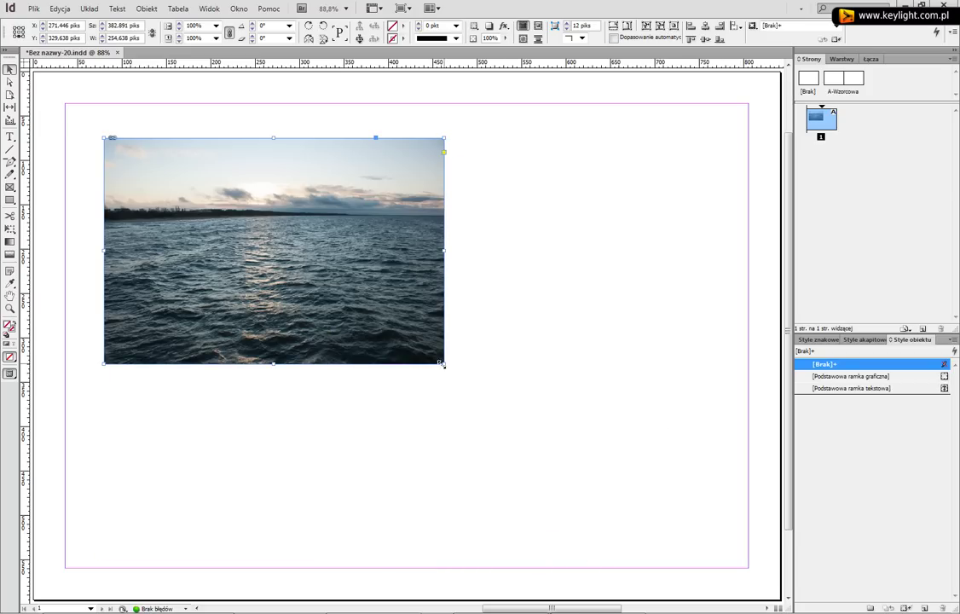
Enlarge the frame to about 617 × 438 px and center the photo inside it
left_click_drag(445, 366, 652, 525)
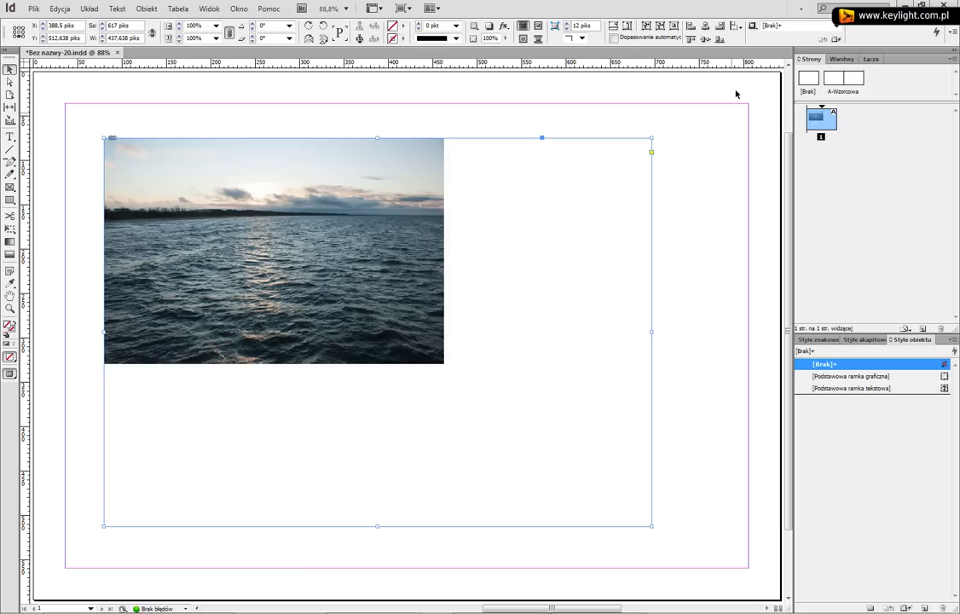
left_click(677, 27)
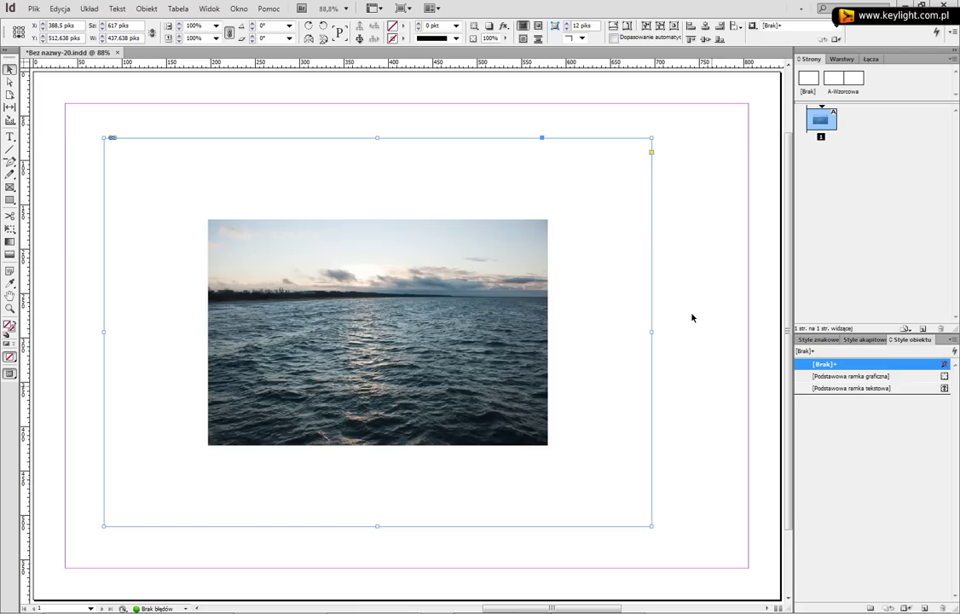
Enable automatic fitting for the frame and shrink it to about 532 × 322 px
left_click(614, 39)
left_click_drag(649, 525, 577, 423)
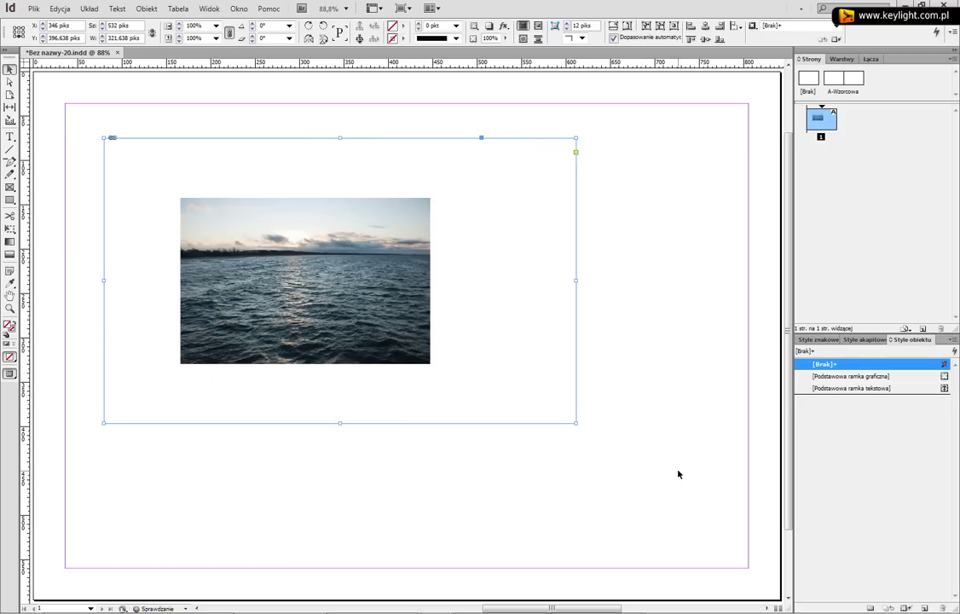
Fill the auto-fitting frame proportionally with the photo and enlarge the frame to about 555 × 433 px
left_click(613, 27)
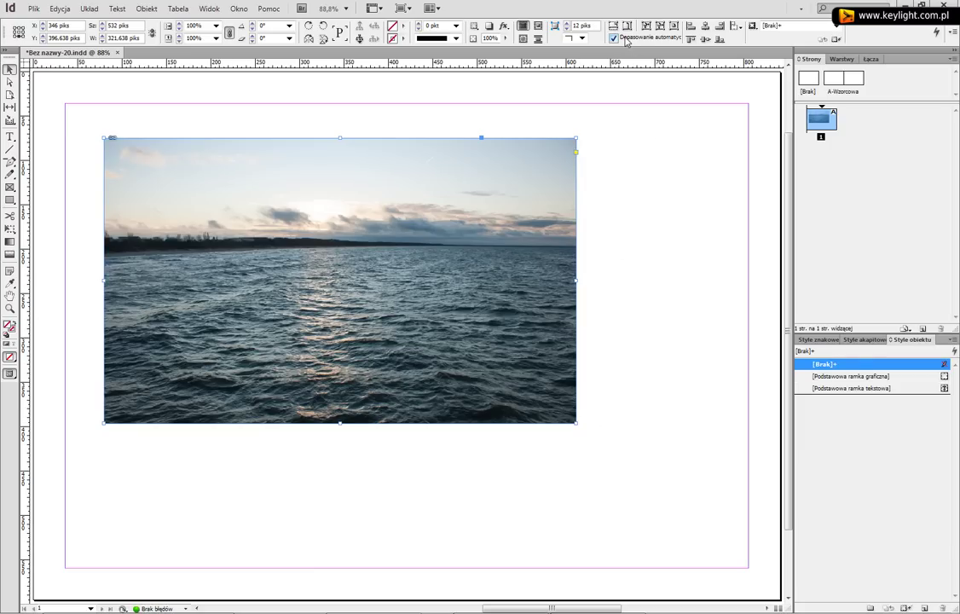
left_click_drag(579, 426, 585, 448)
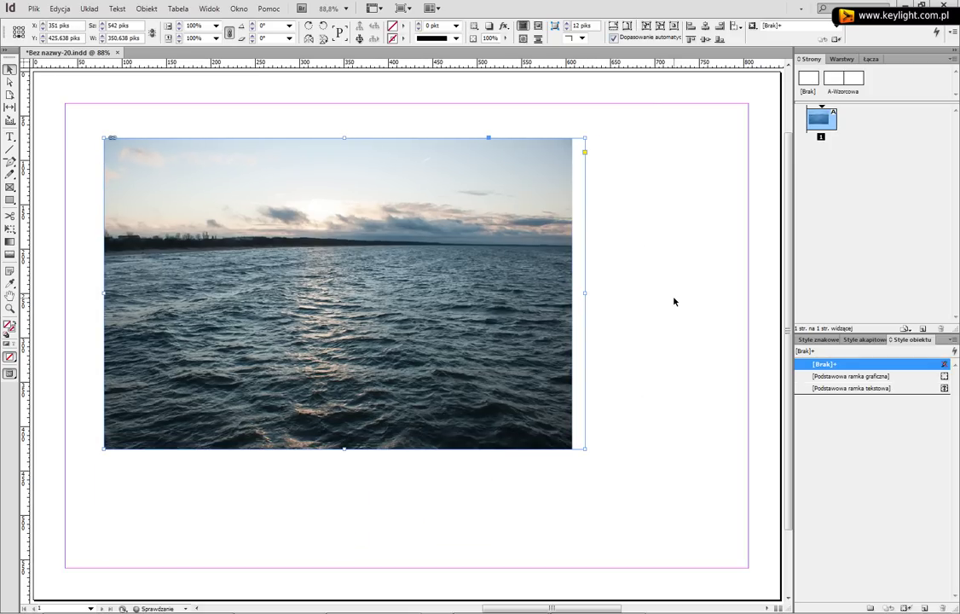
left_click_drag(585, 448, 597, 522)
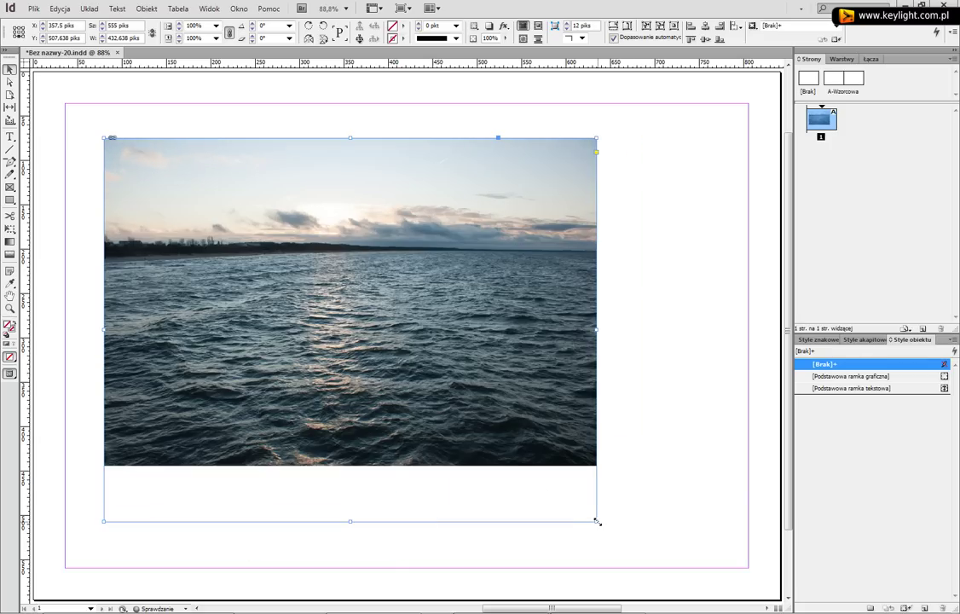
Fill the frame proportionally again and reshape it to about 575 × 385 px
left_click(573, 26)
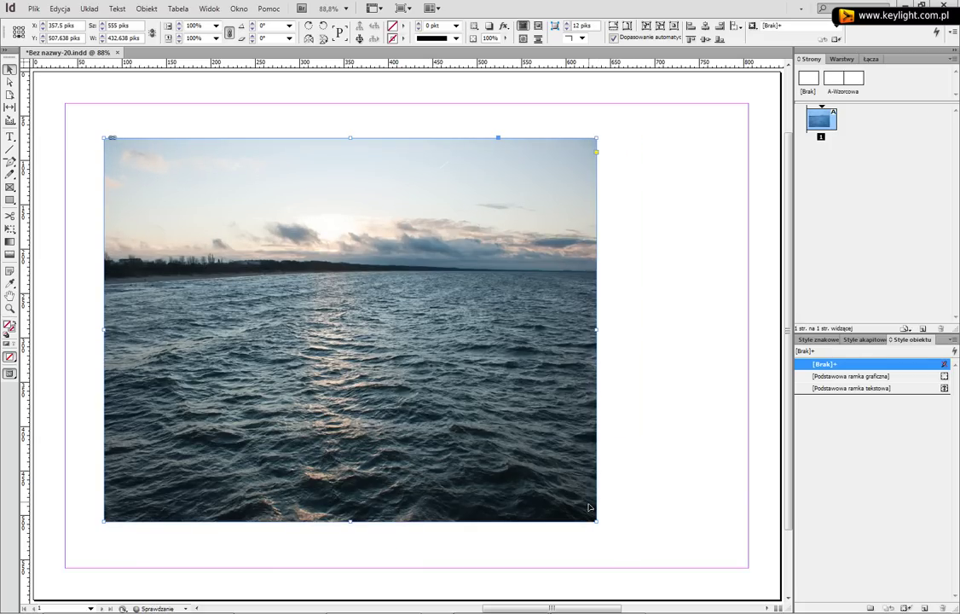
left_click_drag(597, 521, 647, 393)
left_click_drag(606, 432, 615, 480)
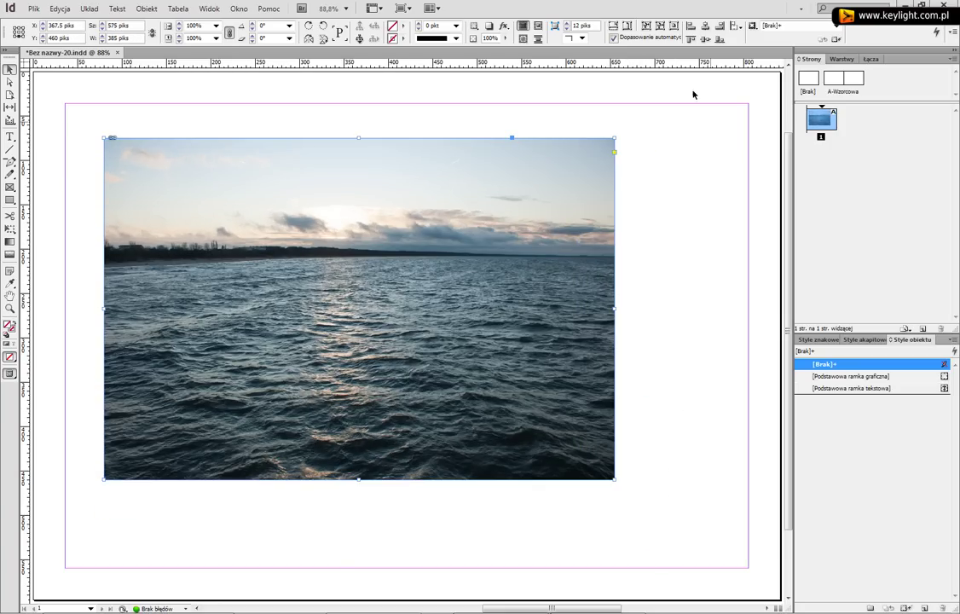
Fit the photo proportionally and reshape the auto-fitting frame to about 484 × 476 px, ending at about 543 × 385 px
left_click(627, 27)
left_click_drag(615, 479, 534, 560)
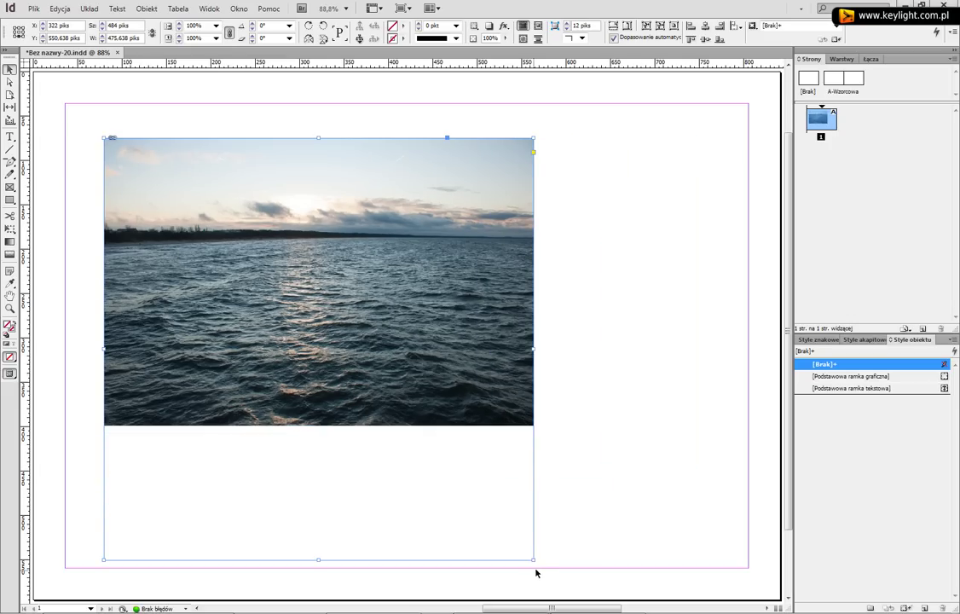
left_click_drag(533, 560, 586, 479)
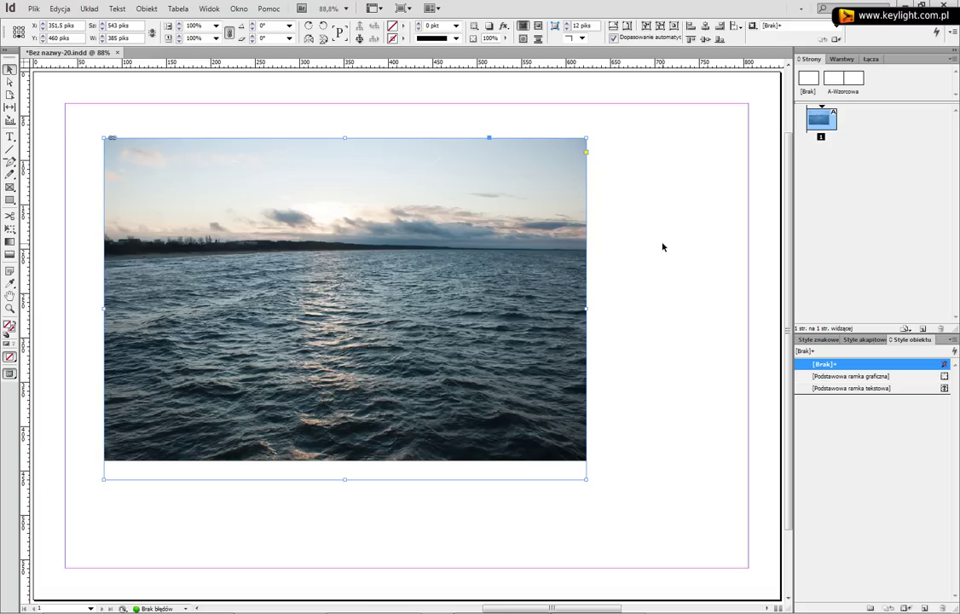
Review the frame fitting options (Opcje dopasowania ramki) for the photo and close them without changes
left_click(146, 8)
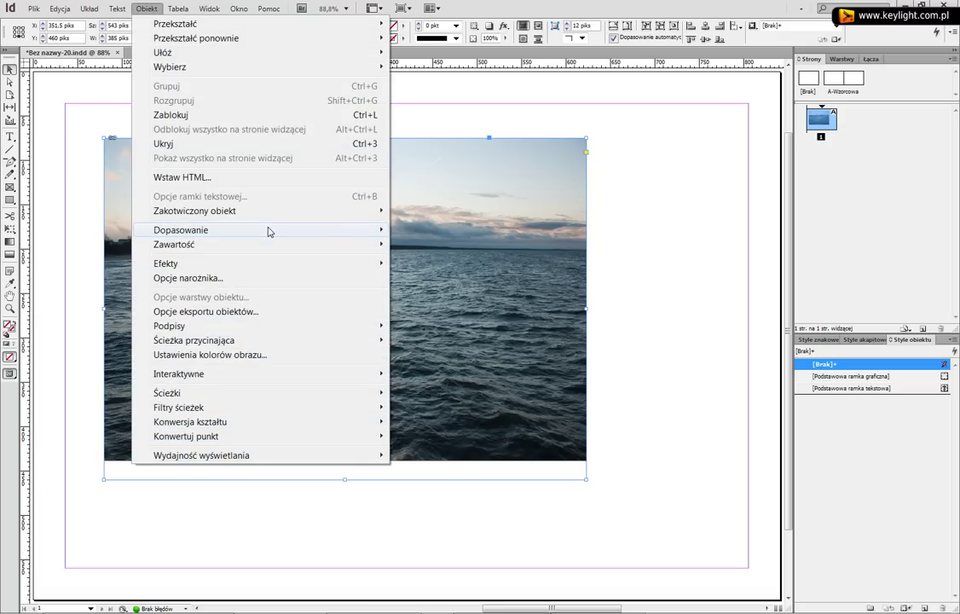
mouse_move(268, 230)
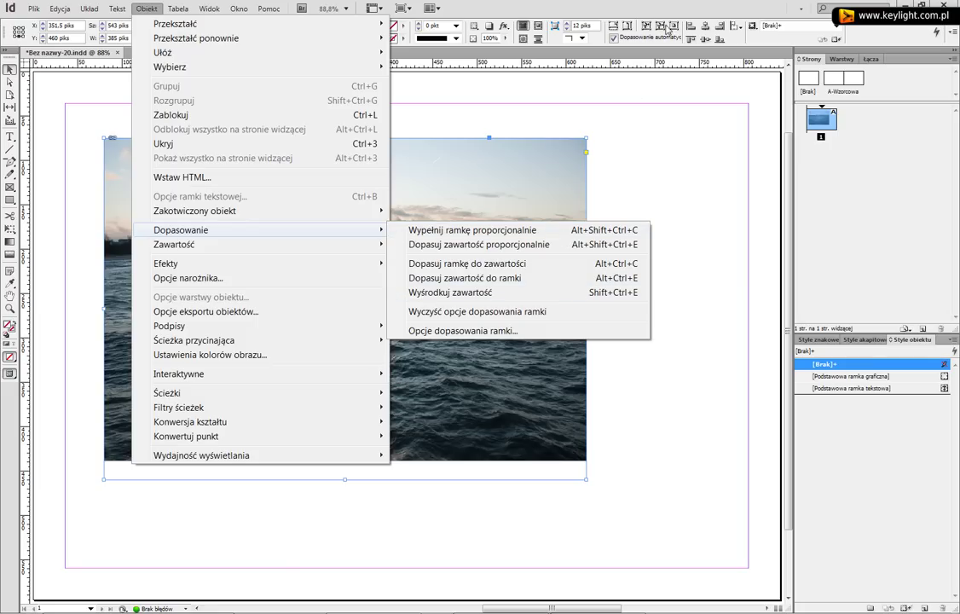
left_click(539, 333)
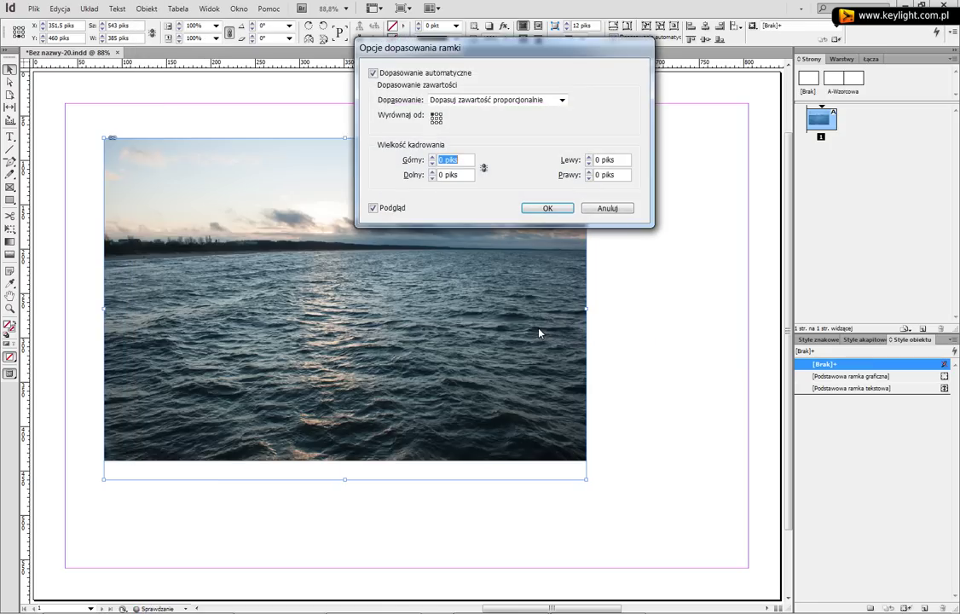
left_click(616, 213)
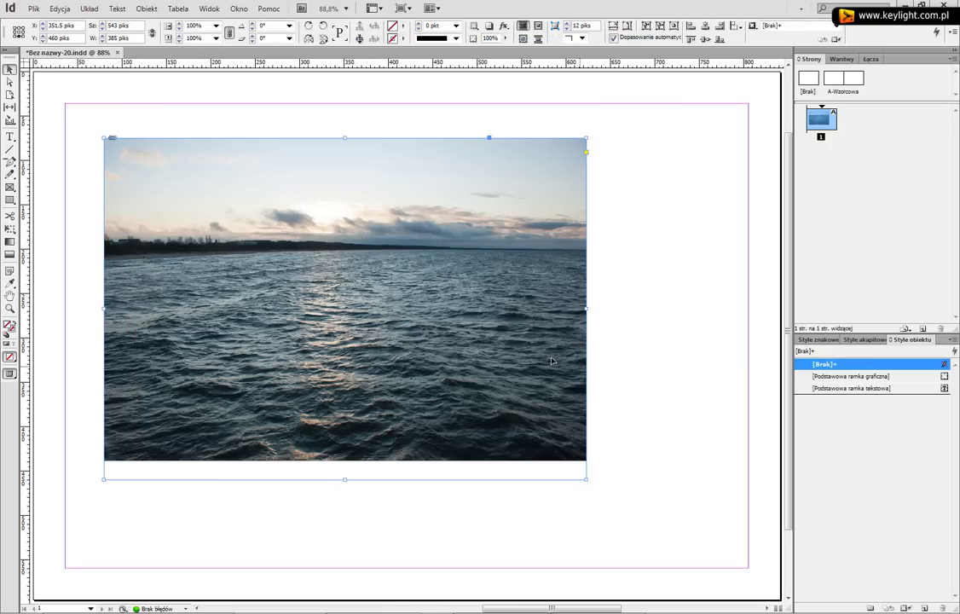
Check the photo's Opcje dopasowania ramki once more and cancel them
right_click(332, 196)
mouse_move(429, 349)
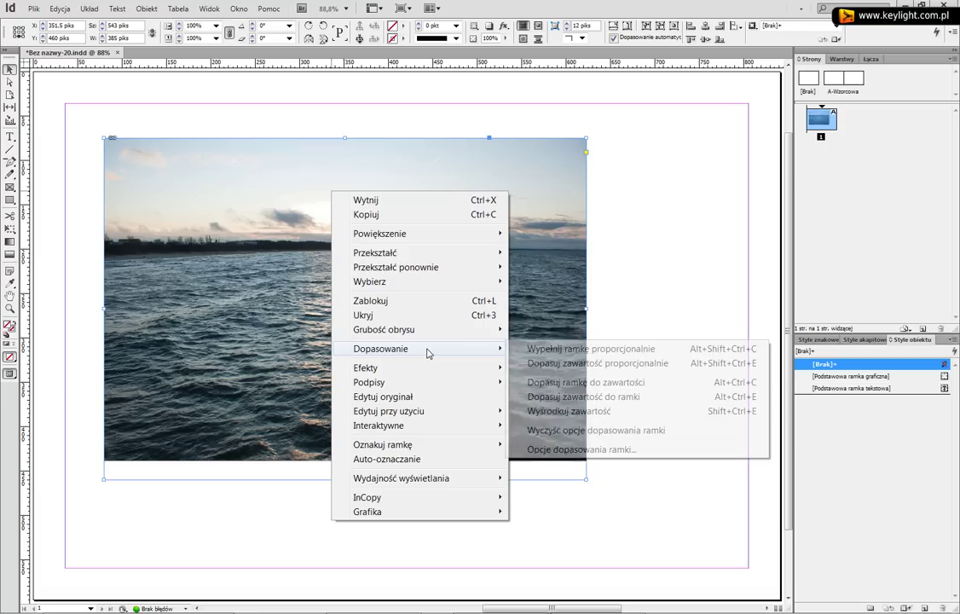
left_click(645, 452)
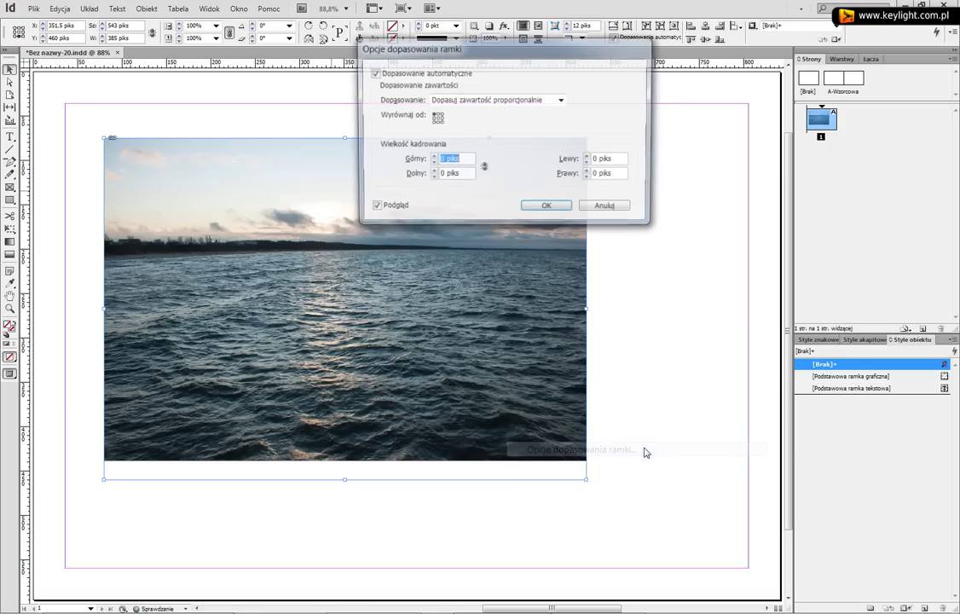
left_click(607, 206)
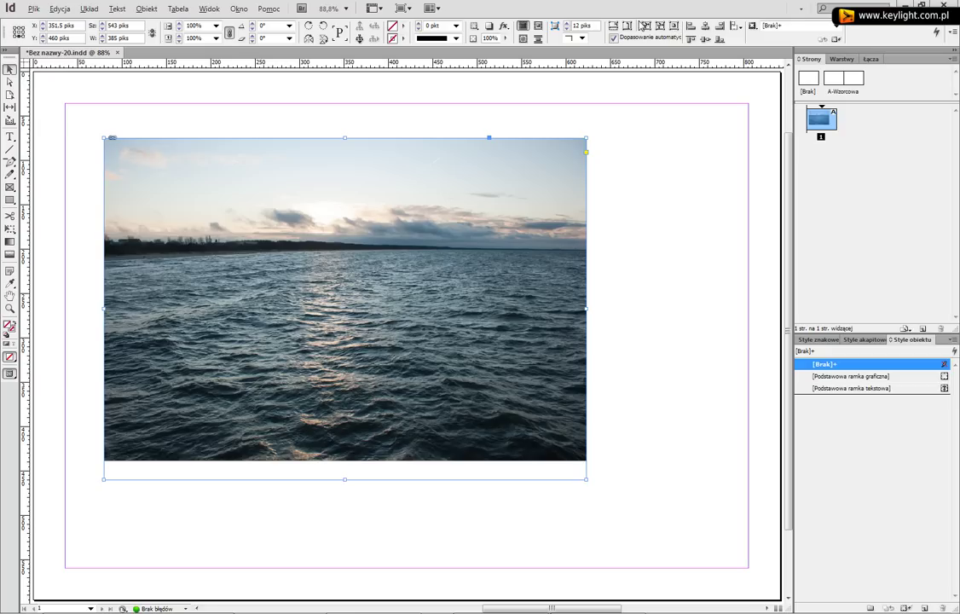
Keep Dopasuj zawartość proporcjonalnie as the photo's frame fitting, align the content from the centre point and apply the options
left_click(645, 26)
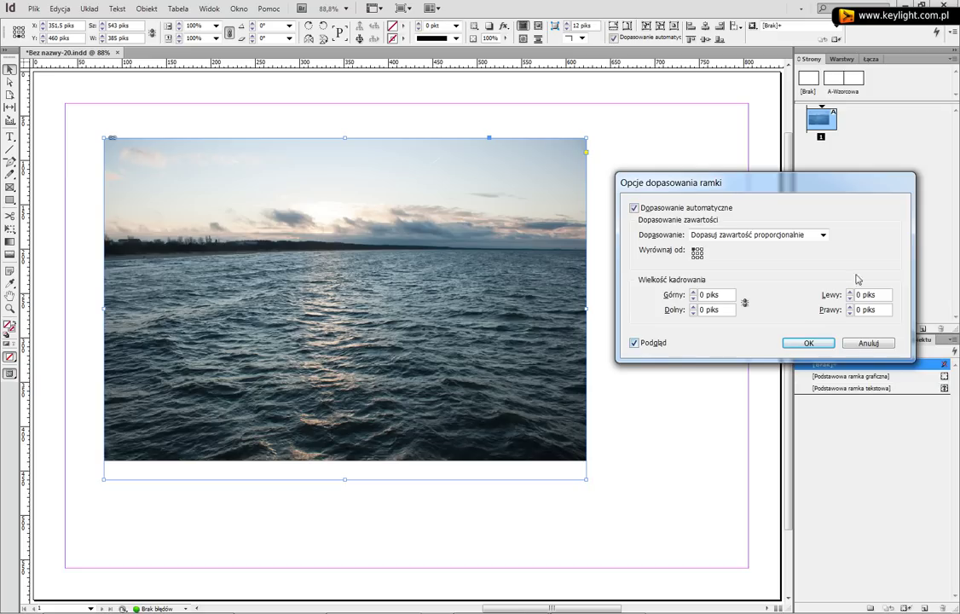
left_click(732, 236)
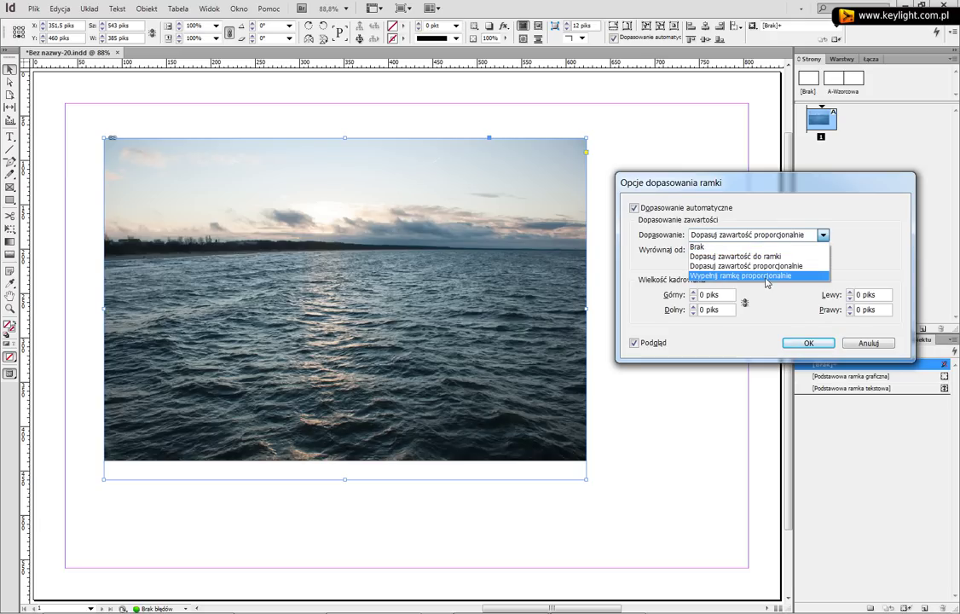
left_click(744, 266)
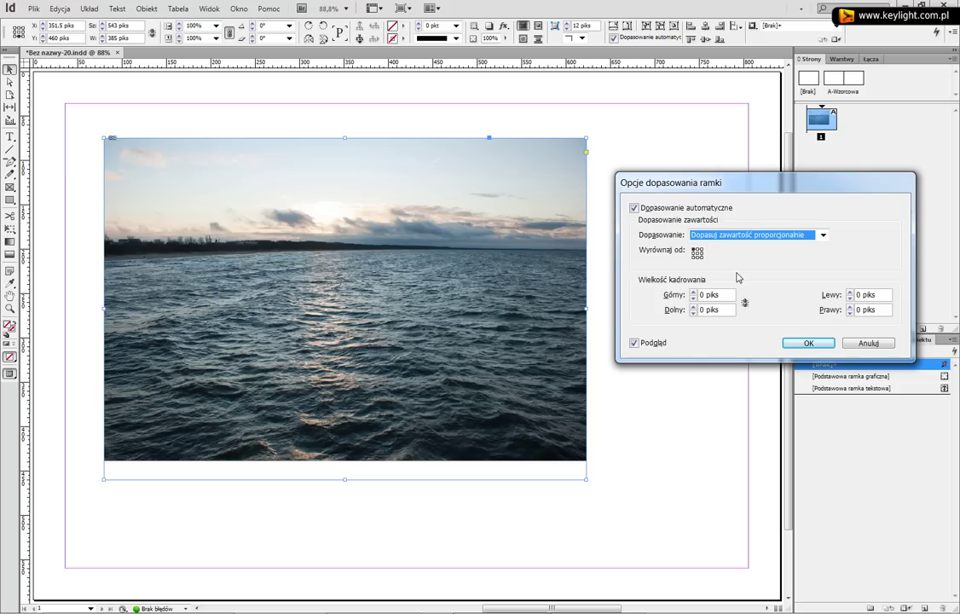
left_click(697, 253)
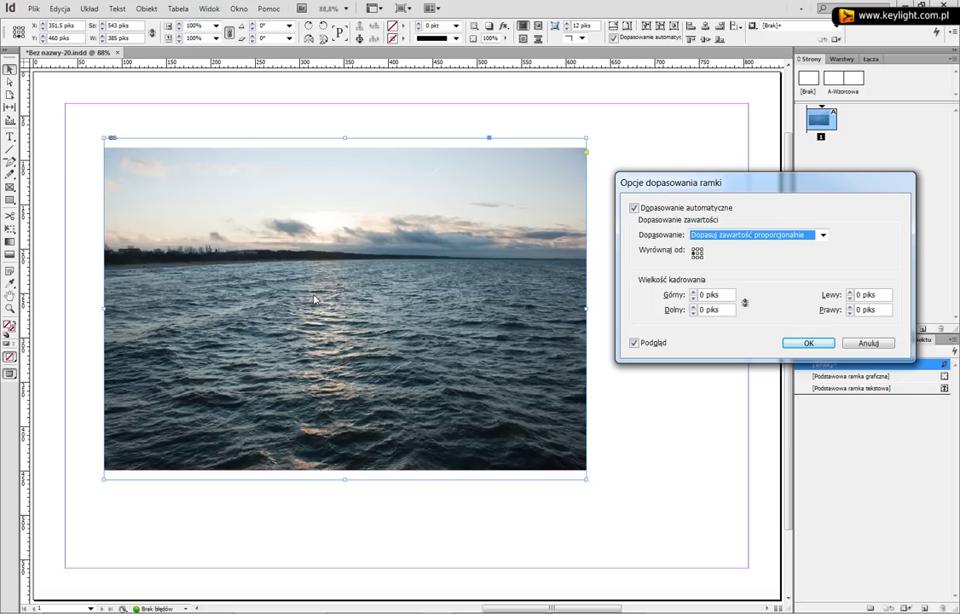
left_click(738, 342)
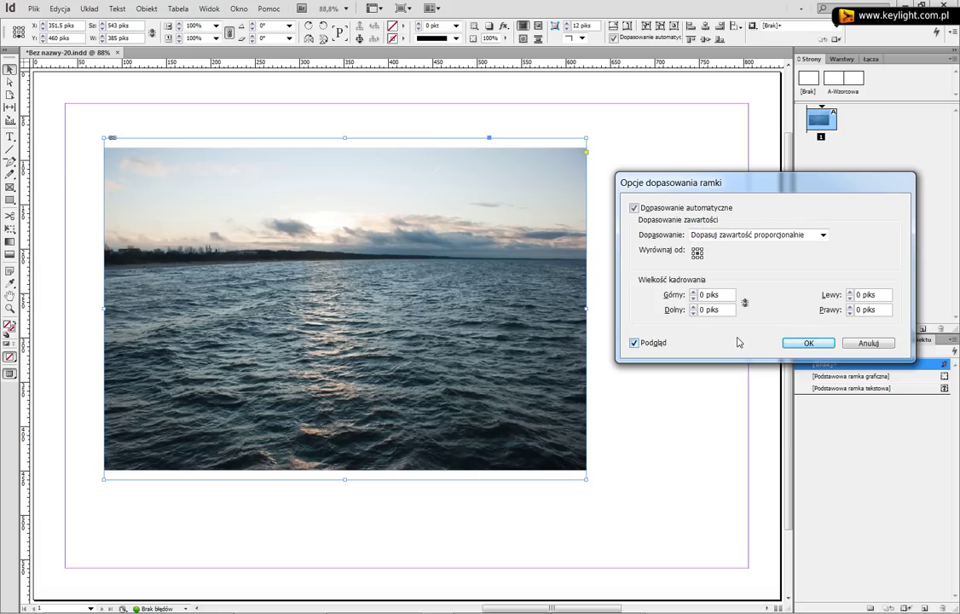
left_click(807, 342)
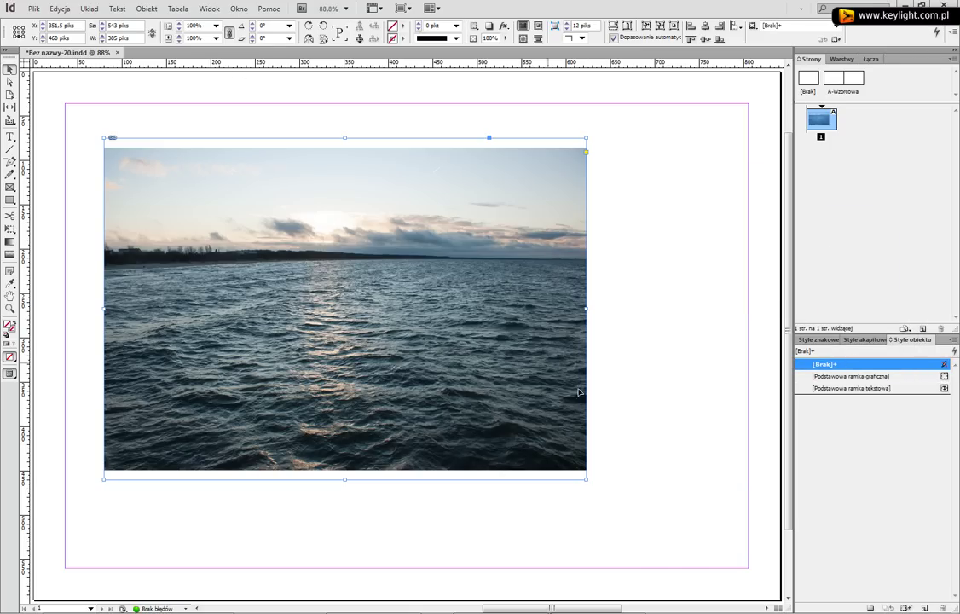
Reshape the photo frame to about 477 × 467 px and about 701 × 249 px, ending at about 482 × 436 px
left_click_drag(586, 478, 528, 552)
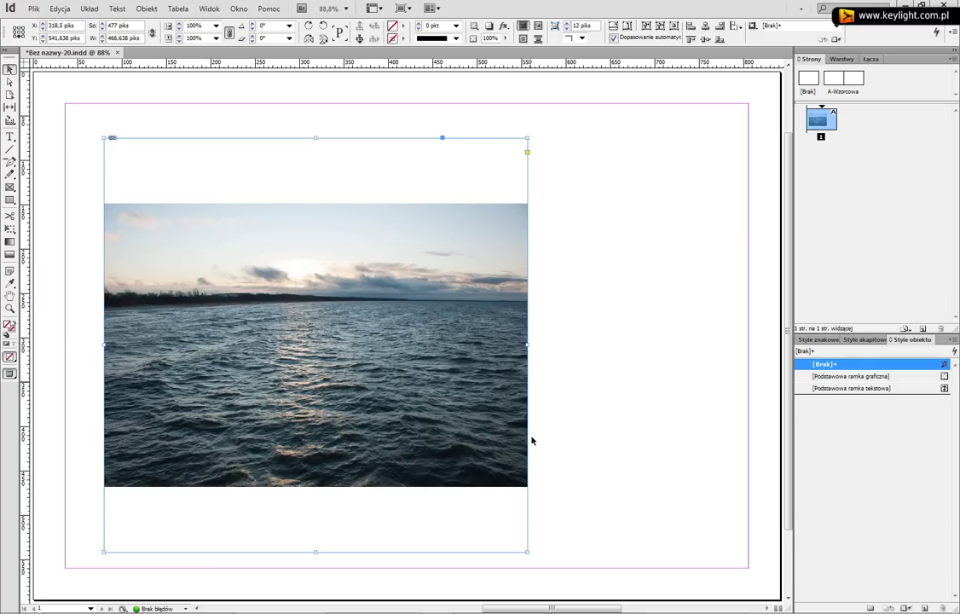
left_click_drag(528, 552, 725, 358)
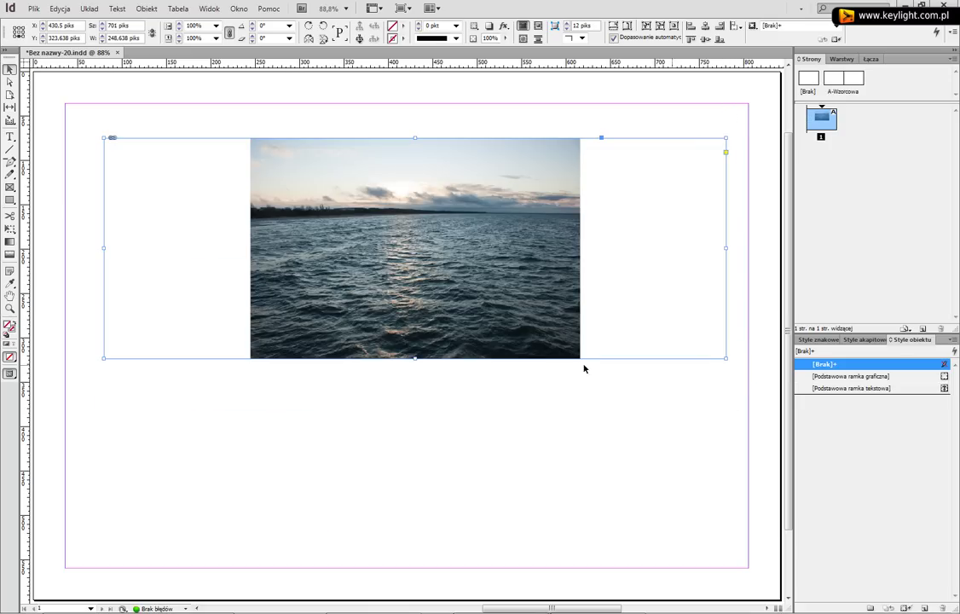
left_click_drag(725, 359, 531, 523)
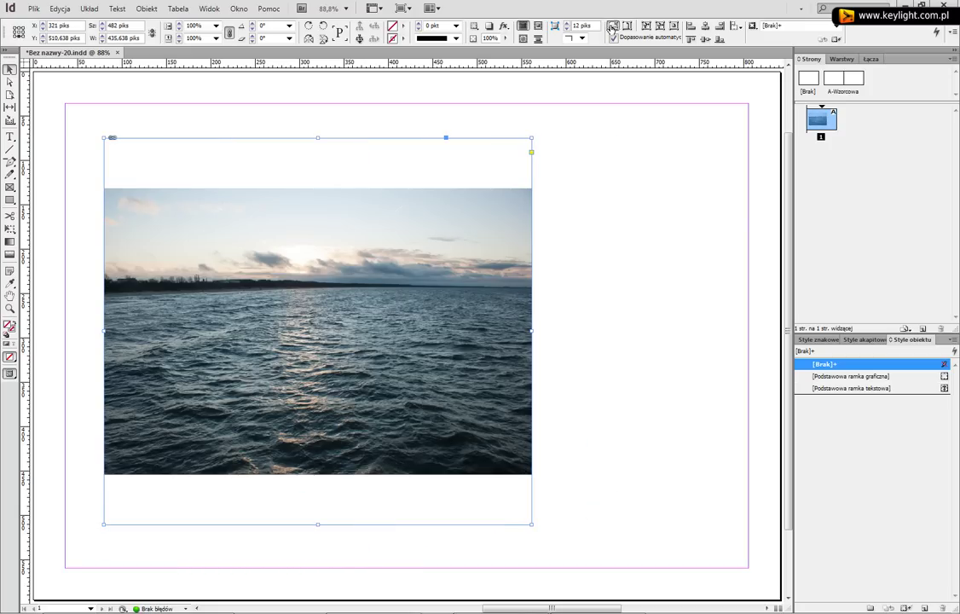
Fill the frame proportionally and reshape it to about 250 × 391 px, ending at about 650 × 216 px
left_click(611, 27)
left_click_drag(532, 526, 327, 484)
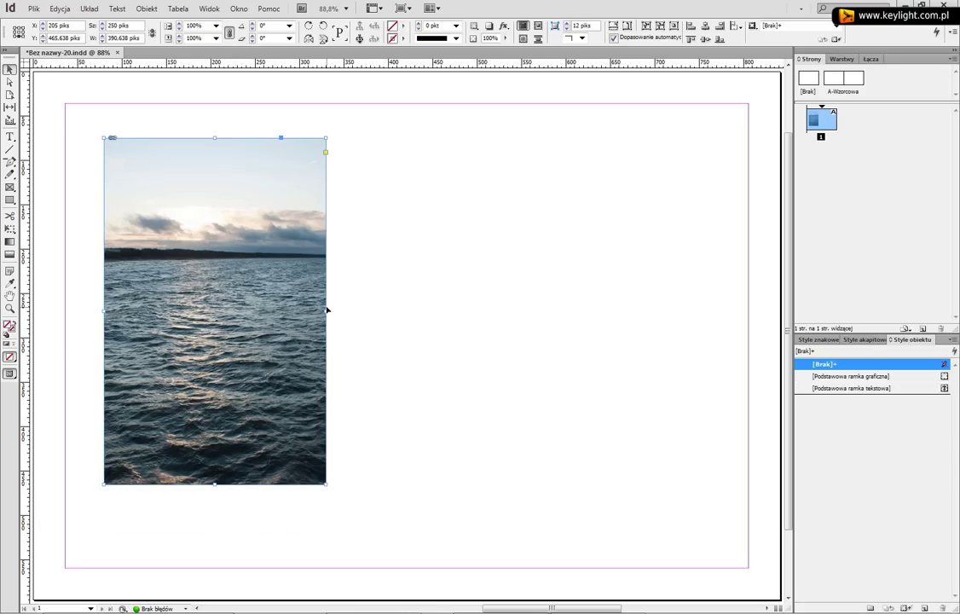
left_click_drag(324, 311, 681, 312)
left_click_drag(391, 142, 392, 293)
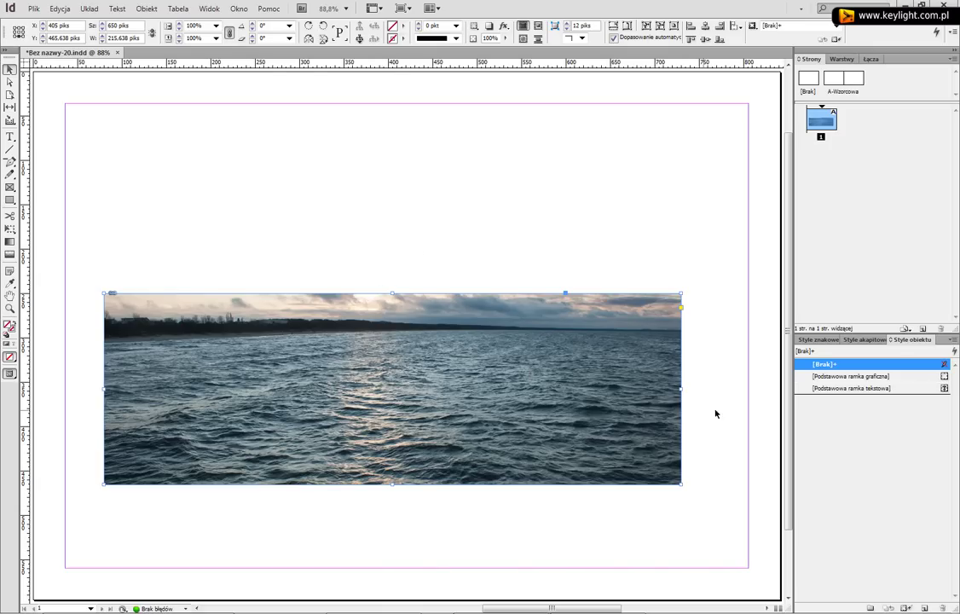
Narrow the filled frame symmetrically to about 172 px, and enlarge it to about 573 × 375 px
left_click_drag(680, 389, 469, 389)
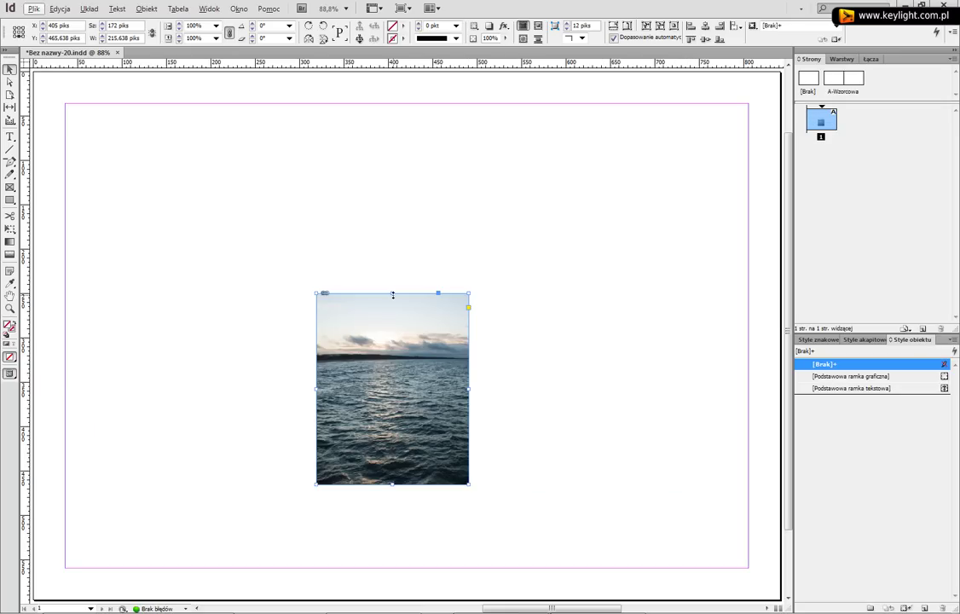
left_click_drag(391, 293, 391, 151)
left_click_drag(469, 318, 743, 319)
left_click_drag(624, 334, 515, 339)
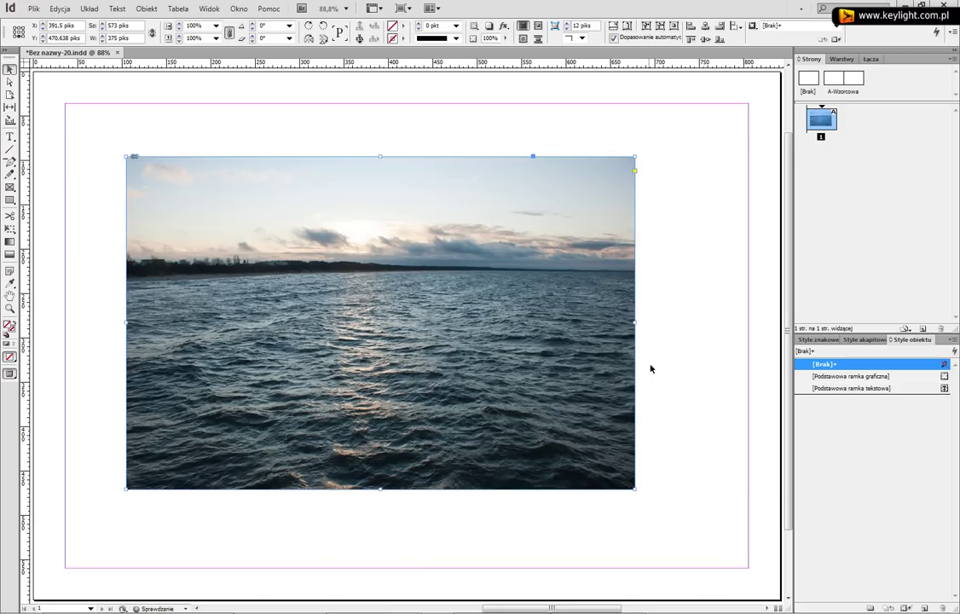
Shrink the frame around its centre to about 207 × 149 px, and enlarge it to about 689 × 338 px
left_click_drag(634, 322, 472, 323)
left_click_drag(380, 157, 384, 256)
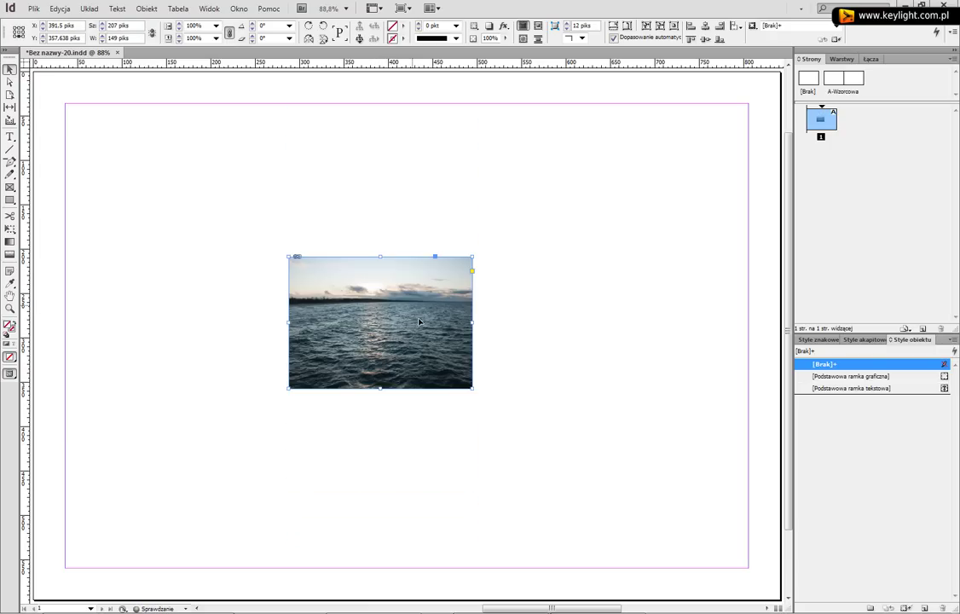
left_click_drag(474, 323, 687, 323)
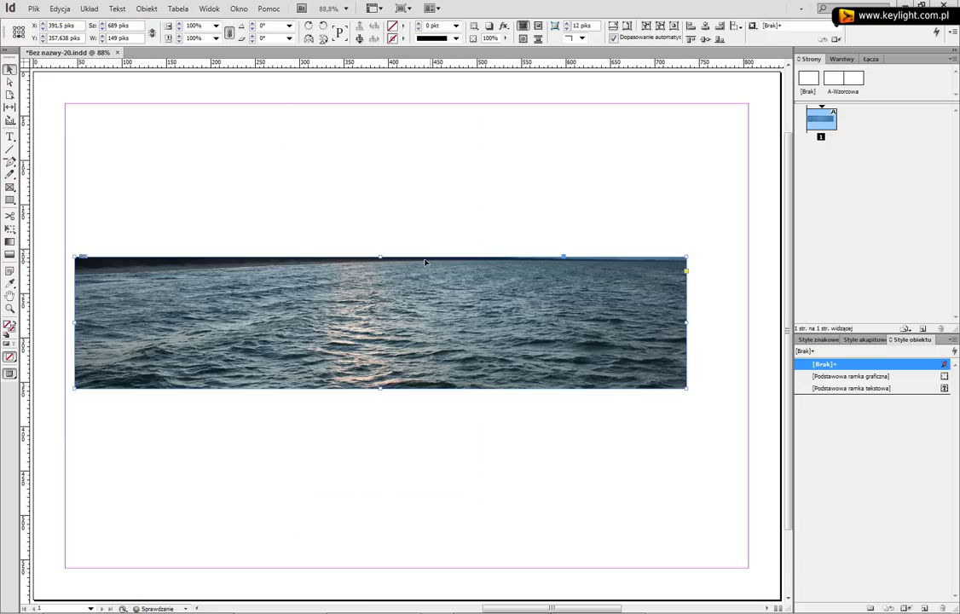
left_click_drag(381, 253, 382, 162)
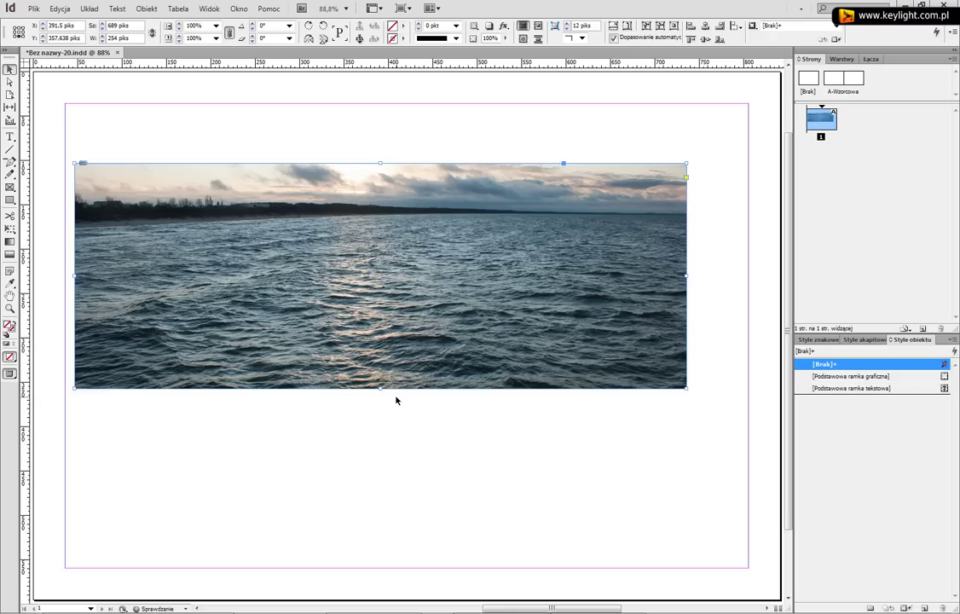
left_click_drag(381, 388, 381, 421)
Check which fitting option the proportionally filled frame uses and close the options without changes
key("ctrl+alt+c")
left_click(575, 29, "alt")
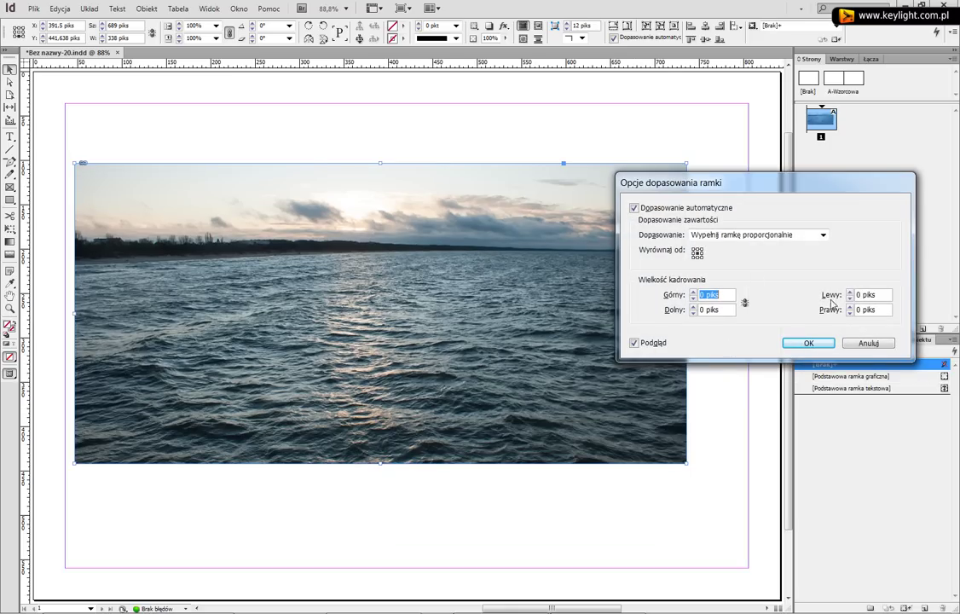
left_click(868, 344)
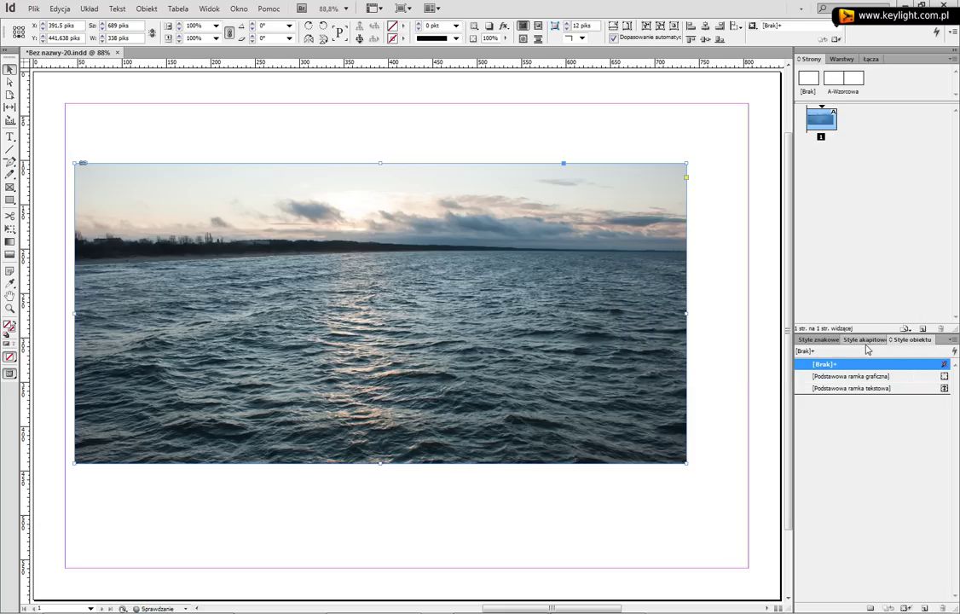
Fit the photo to the frame (Dopasuj zawartość do ramki) and resize the frame to about 557 × 347 px
left_click(646, 29)
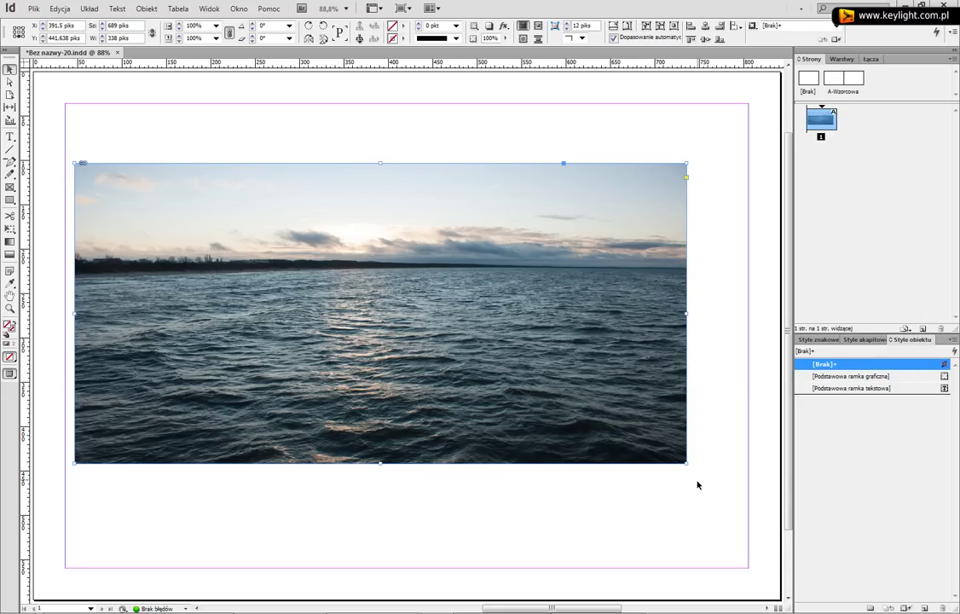
left_click_drag(687, 467, 570, 470)
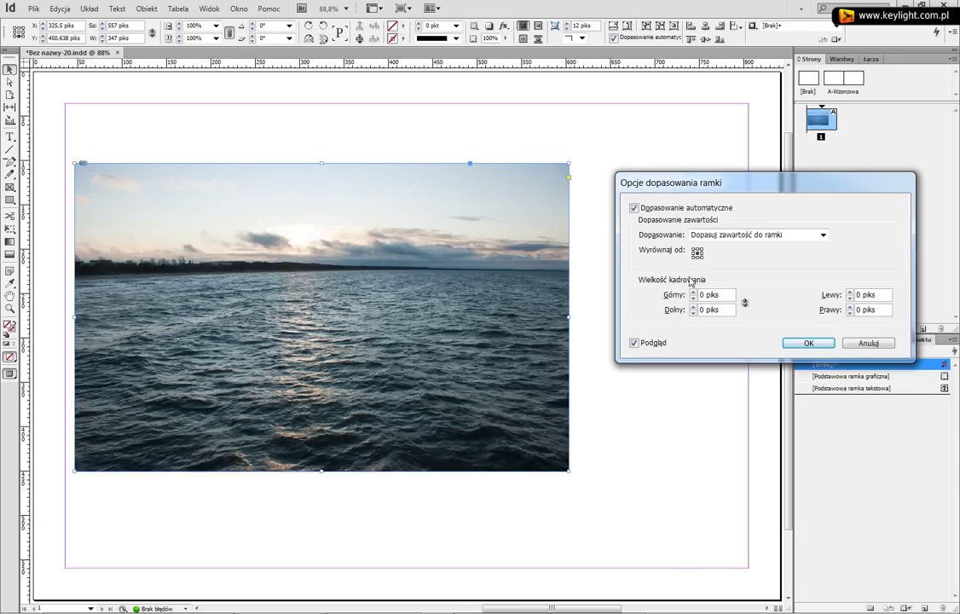
Set the fitting to Dopasuj zawartość proporcjonalnie and reshape the frame to about 630 × 486 px, ending at about 436 × 486 px
left_click(802, 342)
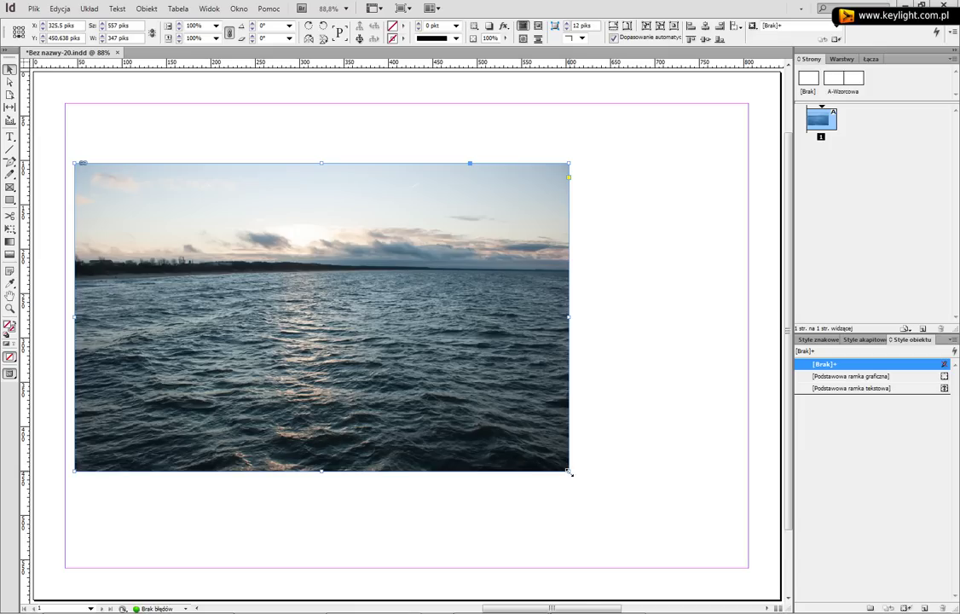
left_click_drag(568, 470, 633, 550)
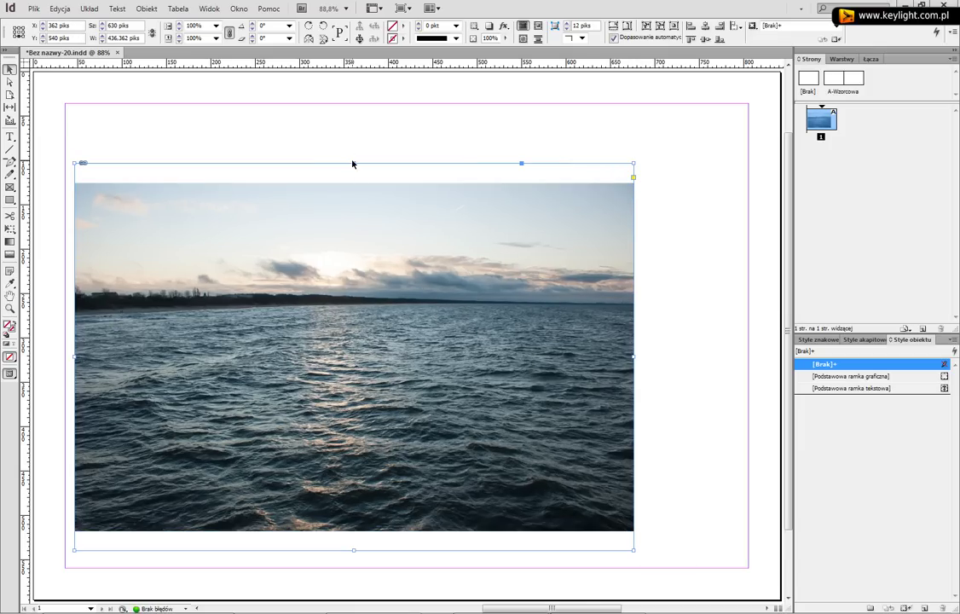
left_click_drag(354, 119, 354, 119)
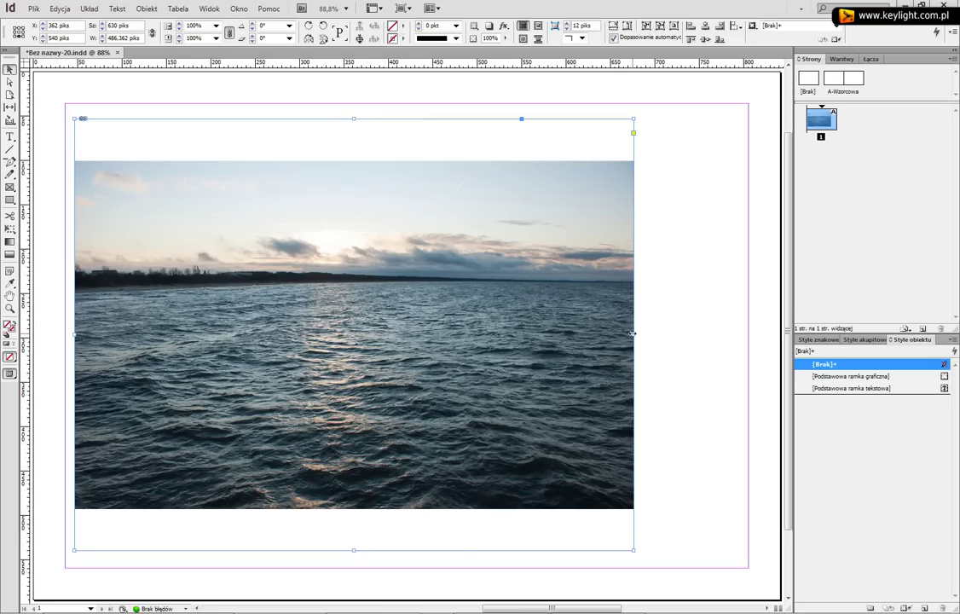
left_click_drag(632, 334, 463, 322)
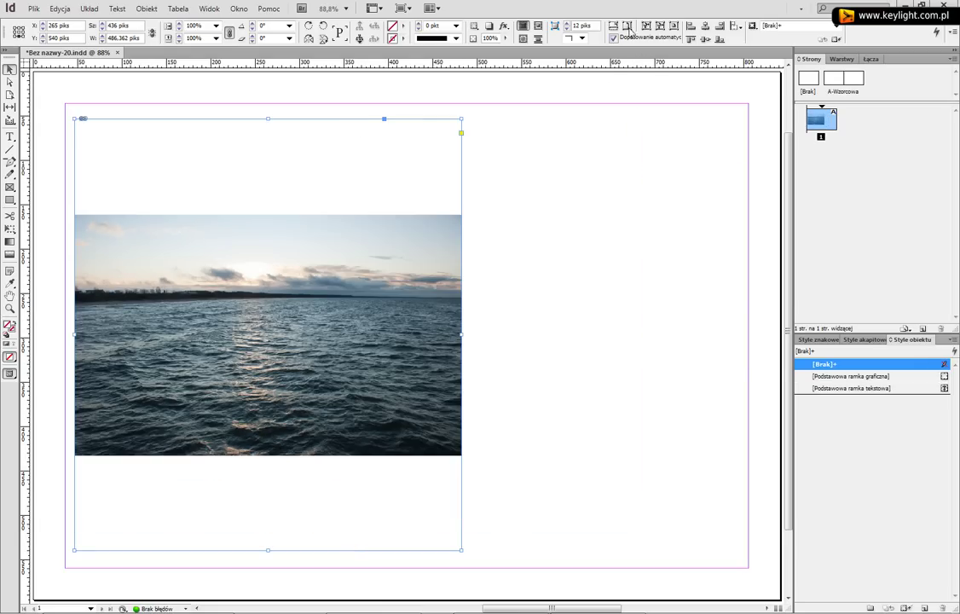
Open the photo's frame fitting options and raise the top crop amount (Górny) past 50 px with the preview on
left_click(555, 26)
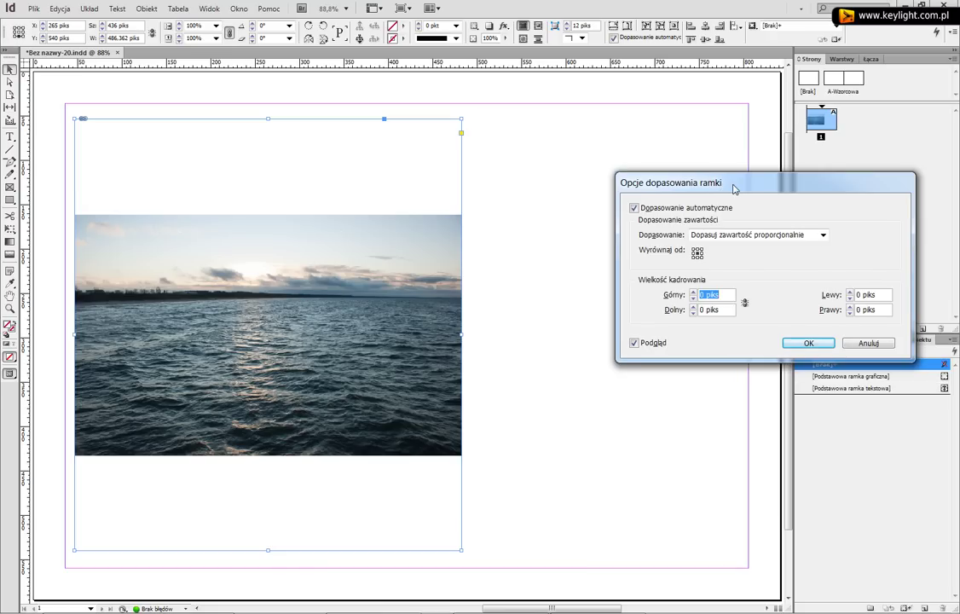
left_click_drag(734, 188, 706, 193)
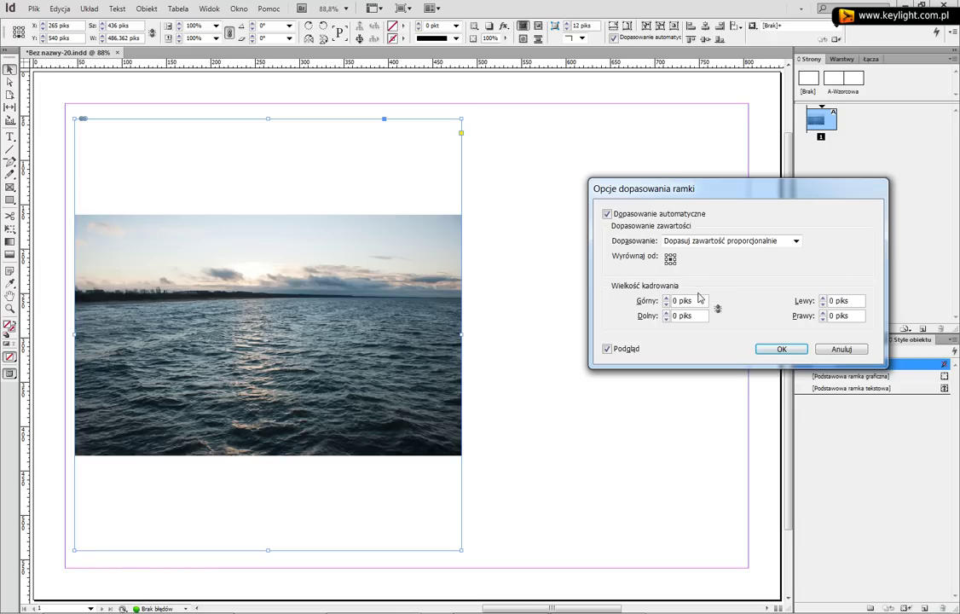
left_click(666, 297)
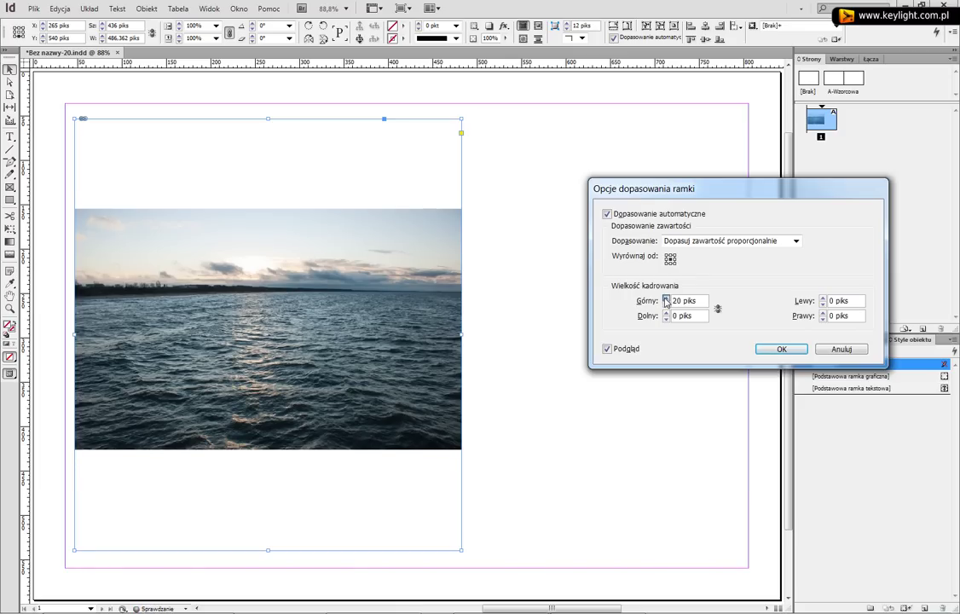
left_click(666, 298)
left_click(666, 298)
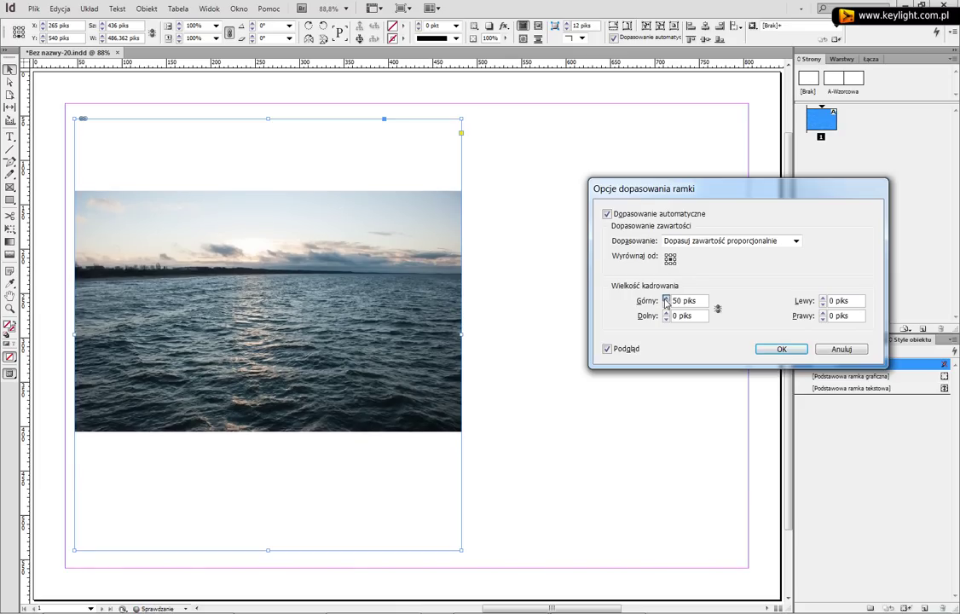
left_click(666, 297)
left_click(666, 298)
Lower the top crop amount (Górny) to a negative value beyond -20 px
left_click(666, 305)
left_click(666, 304)
left_click(666, 304)
left_click(666, 304)
left_click(666, 305)
left_click(666, 305)
left_click(666, 304)
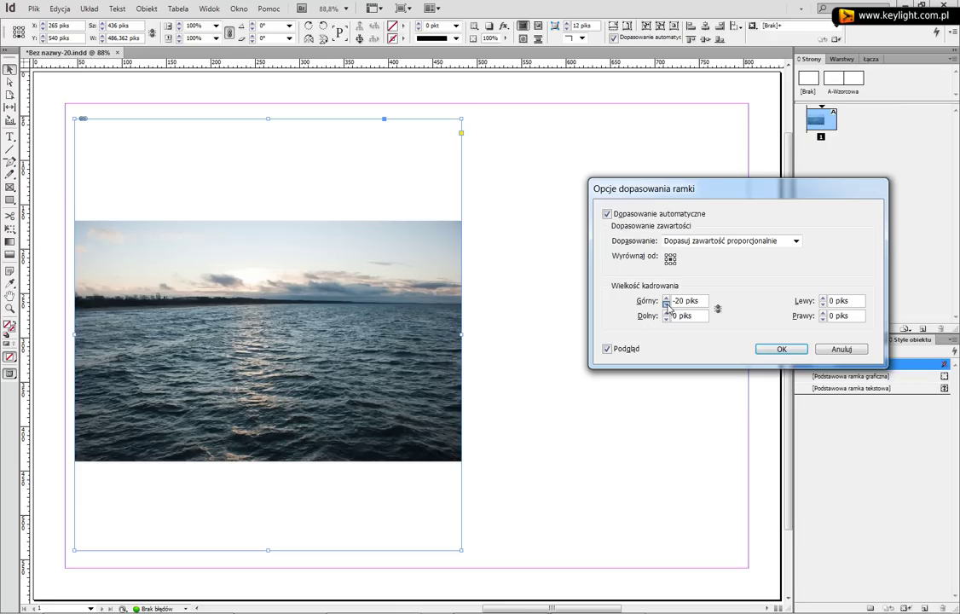
left_click(666, 305)
left_click(666, 304)
left_click(666, 305)
Bring the top crop amount (Górny) back to 0 px
left_click(667, 299)
left_click(666, 298)
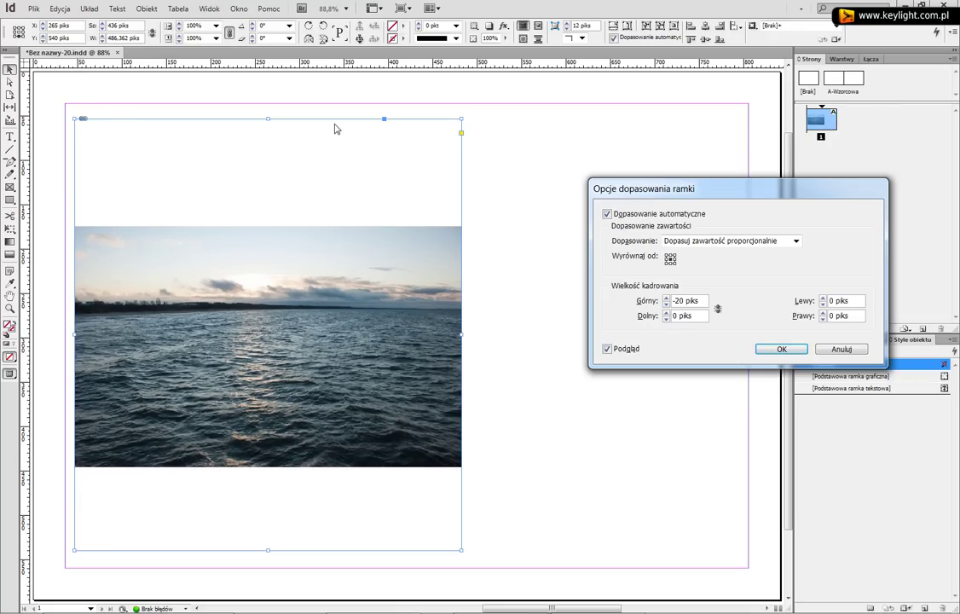
left_click(666, 298)
left_click(666, 298)
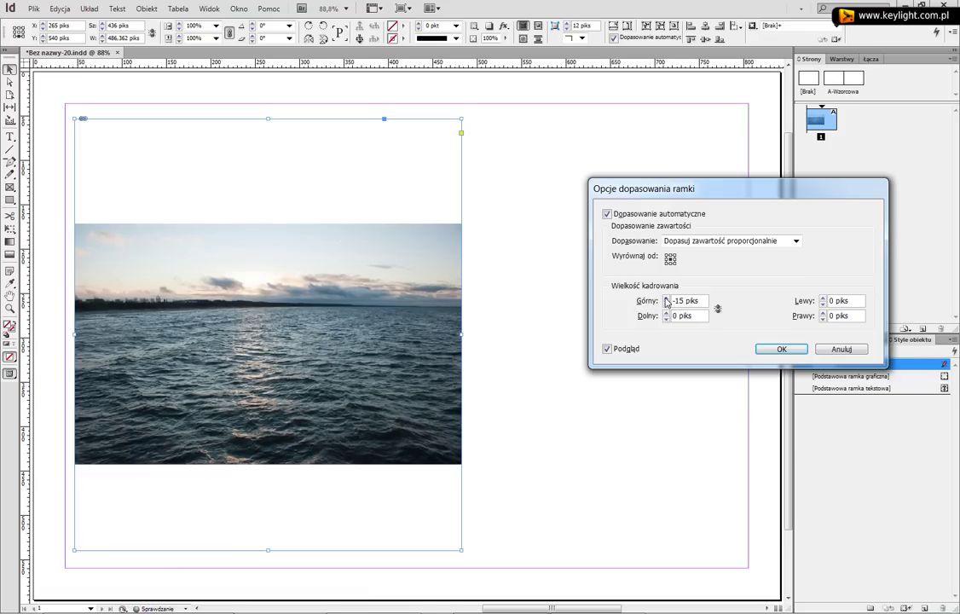
left_click(667, 301)
left_click(667, 301)
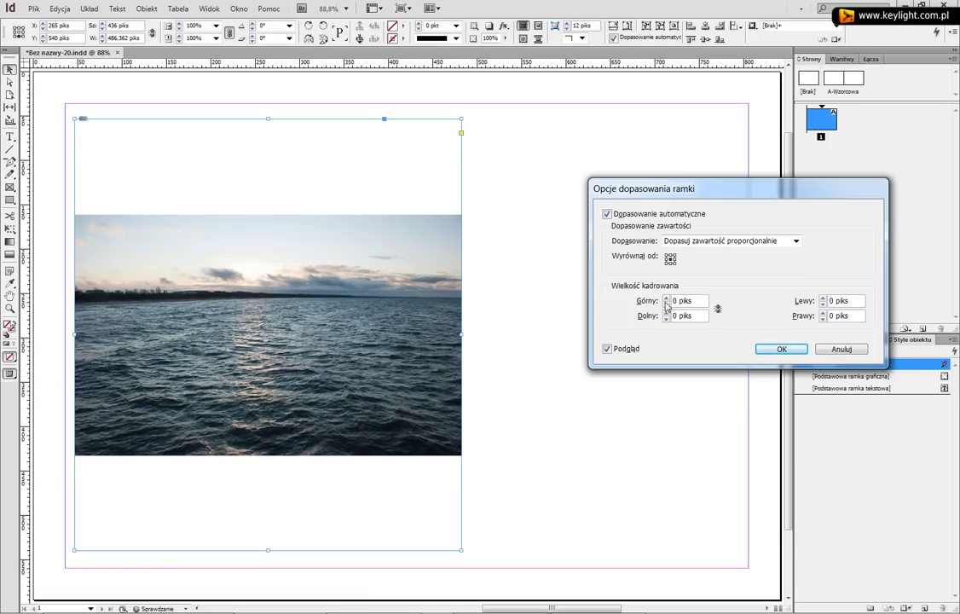
Align the content from the top centre reference point and raise the top crop amount (Górny) past 20 px
left_click(670, 257)
left_click(671, 255)
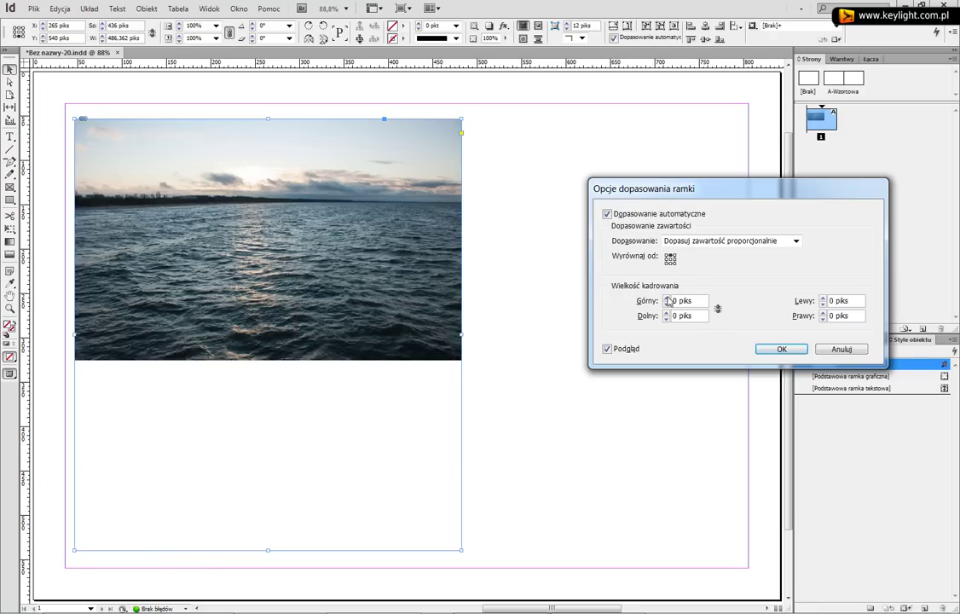
left_click(668, 299)
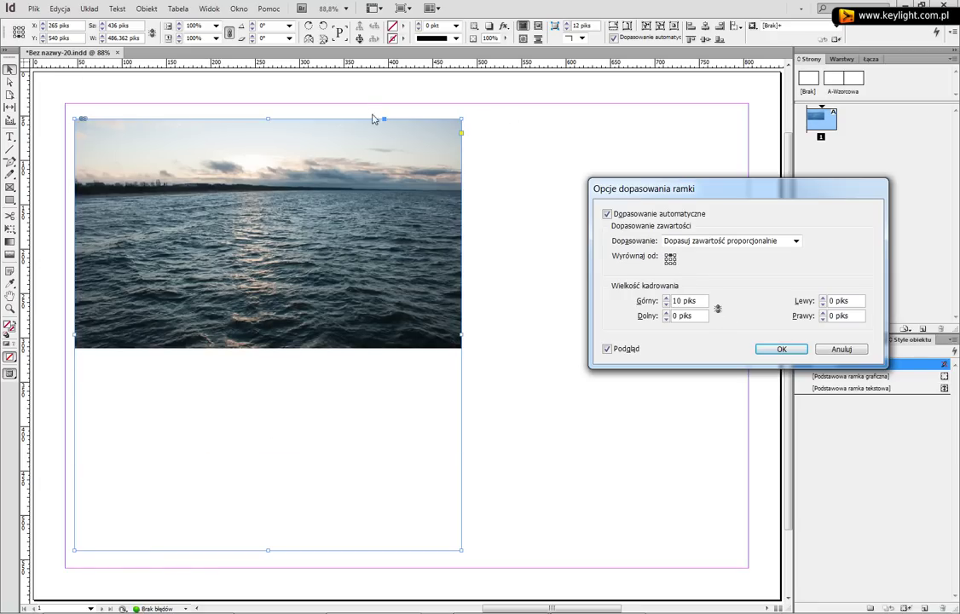
left_click(667, 298)
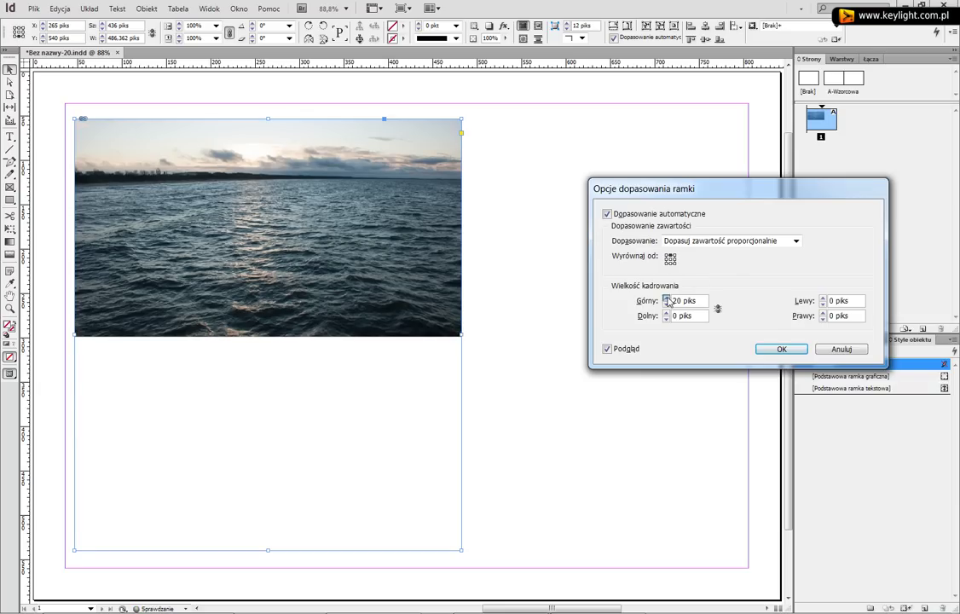
left_click(667, 298)
Lower the top crop amount (Górny) to -170 px
left_click(666, 304)
left_click(667, 304)
left_click(667, 305)
left_click(667, 304)
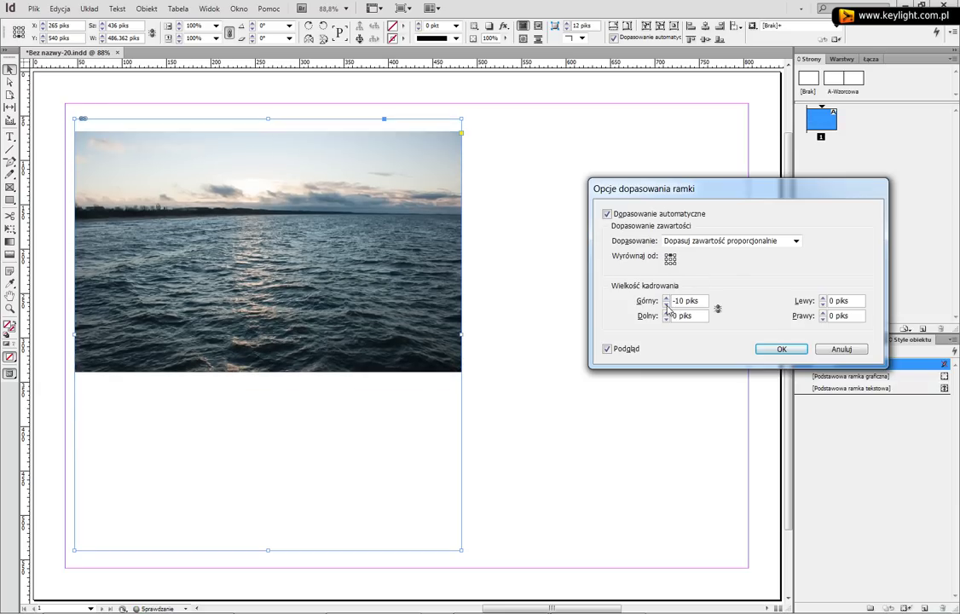
left_click(667, 304)
left_click(666, 304)
left_click(667, 305)
left_click(666, 304)
left_click(667, 304)
left_click(667, 305)
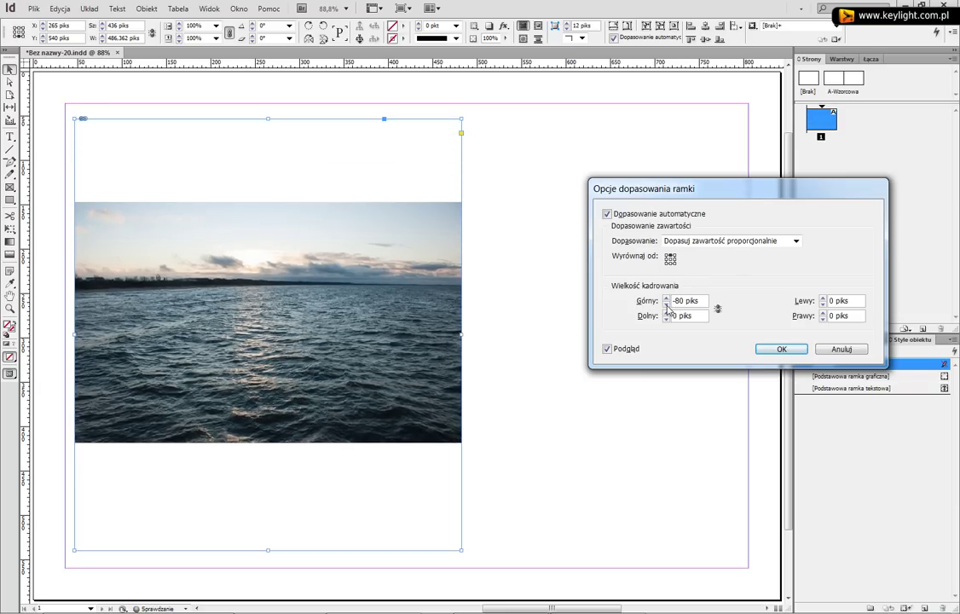
left_click(666, 304)
left_click(667, 305)
left_click(667, 305)
left_click(666, 305)
left_click(667, 305)
left_click(666, 305)
left_click(666, 305)
left_click(667, 305)
left_click(667, 306)
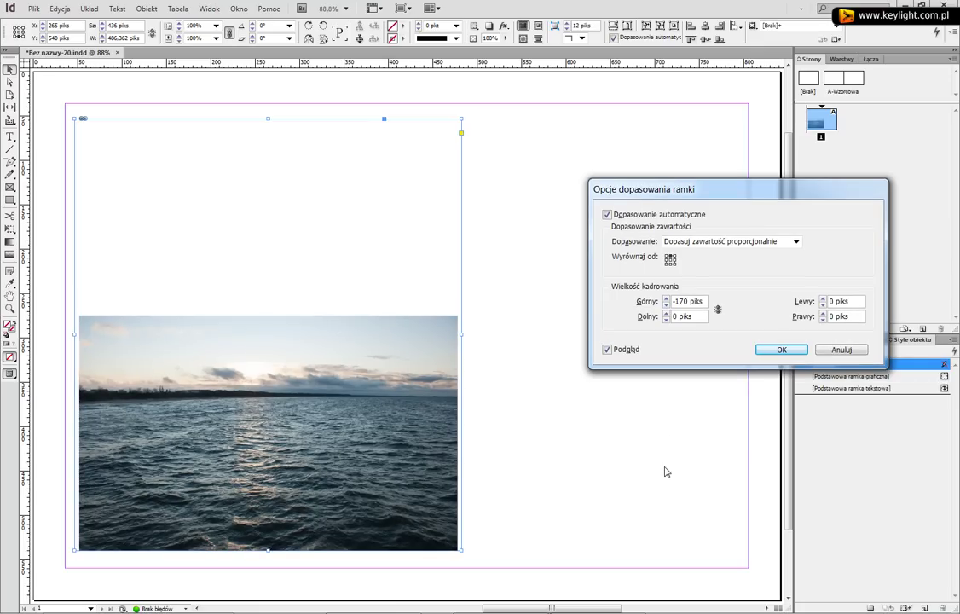
Set the fitting to Dopasuj zawartość do ramki and bring the top crop amount (Górny) back to 0 px
left_click(747, 242)
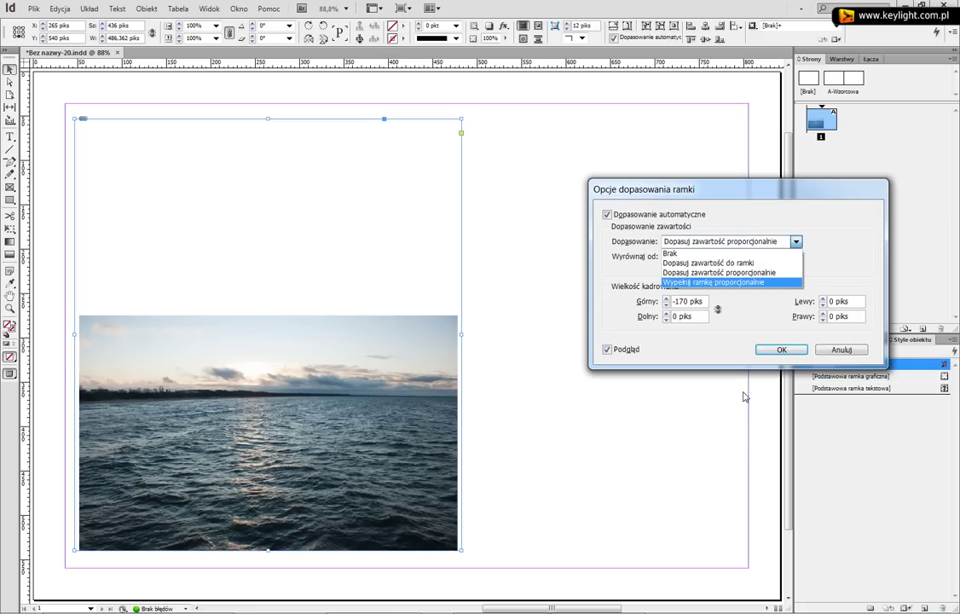
left_click(716, 263)
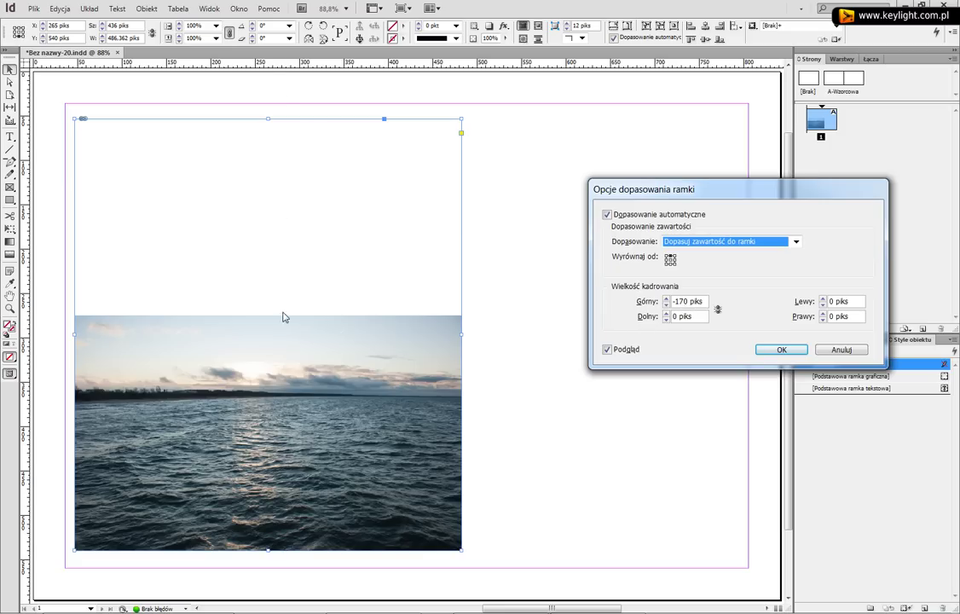
left_click(667, 299)
left_click(667, 298)
left_click(667, 298)
left_click(667, 299)
left_click(667, 298)
left_click(667, 299)
left_click(667, 298)
left_click(667, 298)
left_click(667, 298)
left_click(667, 299)
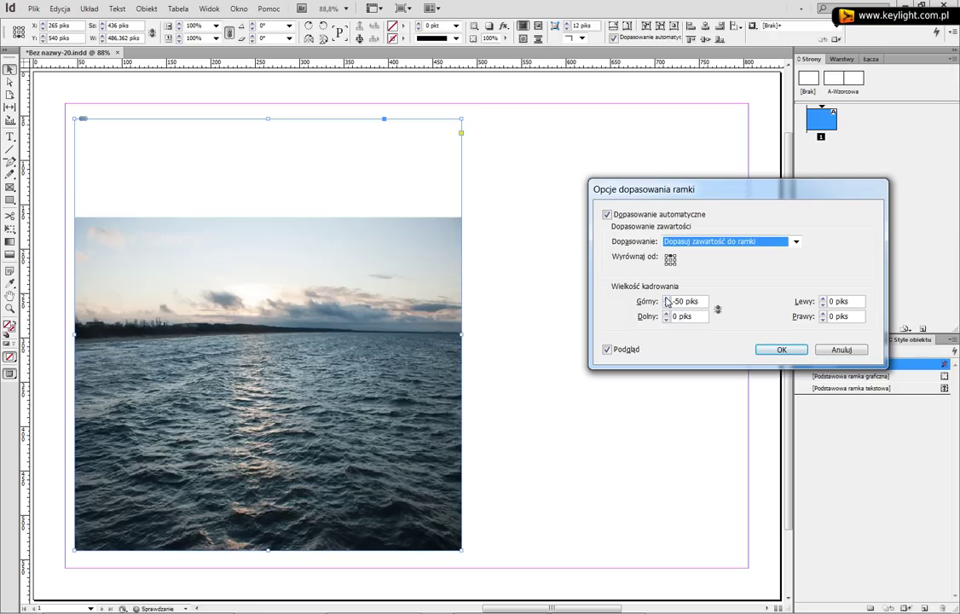
left_click(666, 298)
left_click(667, 298)
left_click(667, 299)
left_click(667, 299)
left_click(667, 298)
left_click(667, 299)
left_click(667, 298)
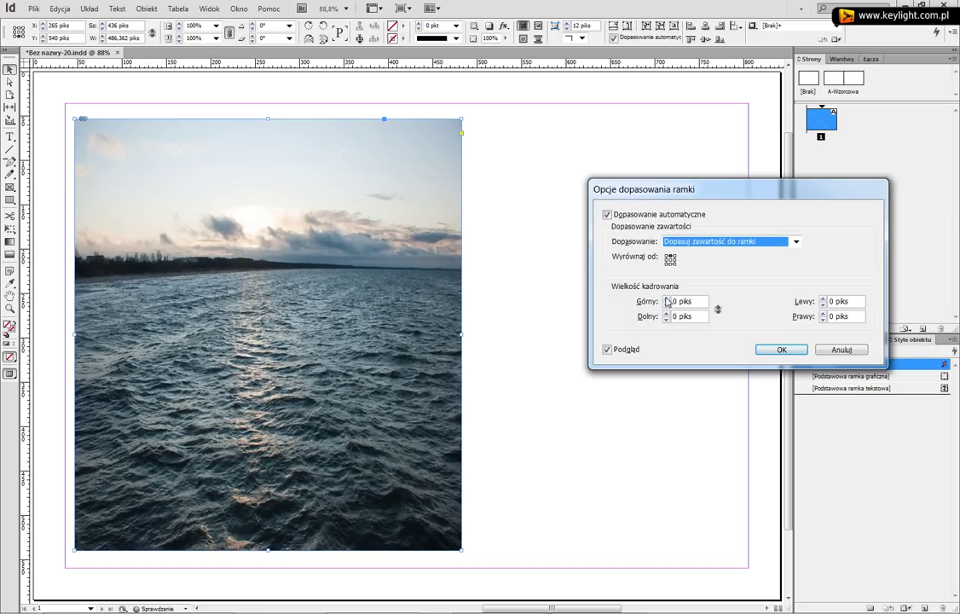
Raise the top crop amount (Górny) to 40 px and the bottom crop amount (Dolny) to 30 px
left_click(666, 298)
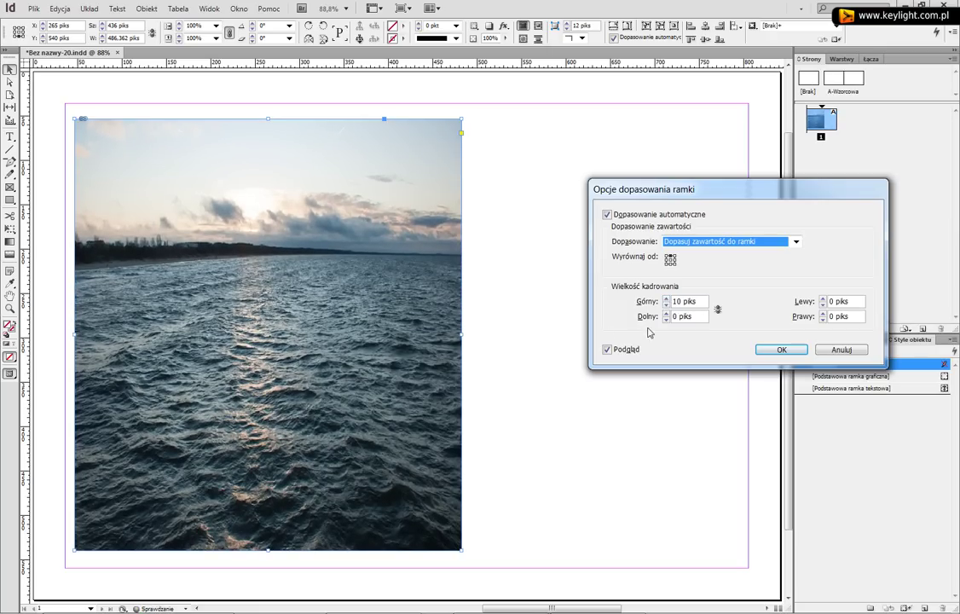
left_click(667, 298)
left_click(666, 299)
left_click(667, 298)
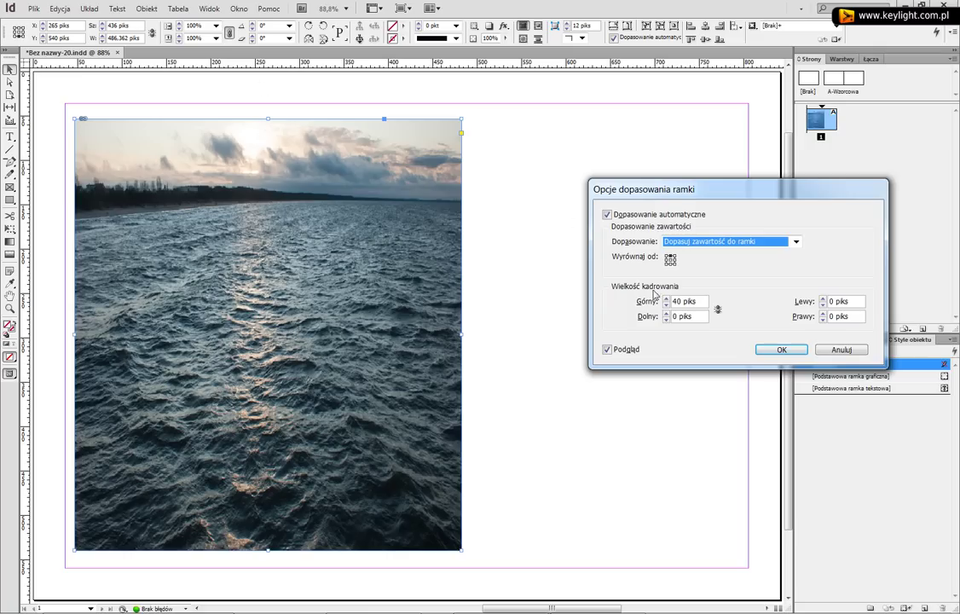
left_click(666, 313)
left_click(666, 313)
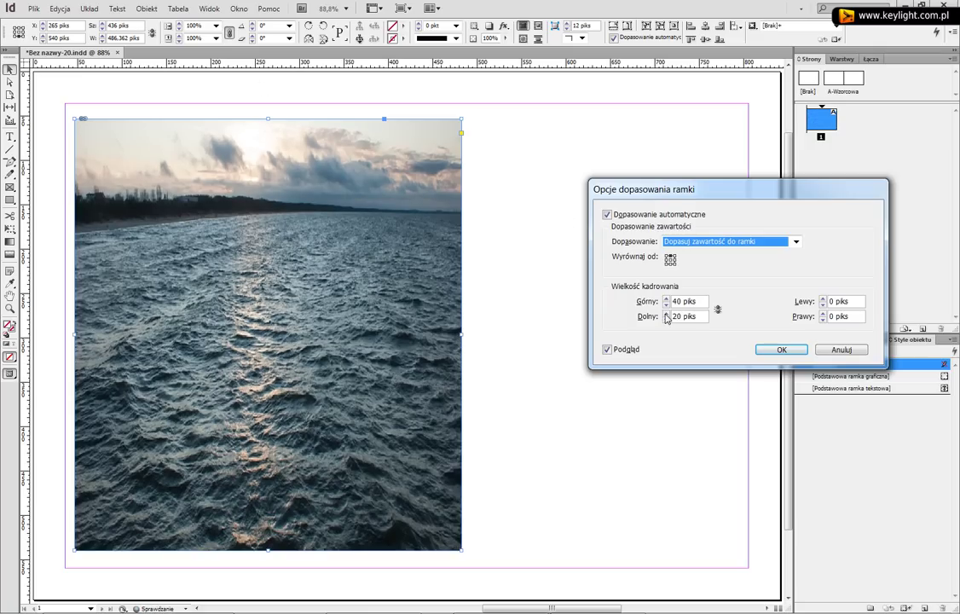
Raise the left crop amount (Lewy) to 30 px and the right crop amount (Prawy) to 40 px
left_click(823, 301)
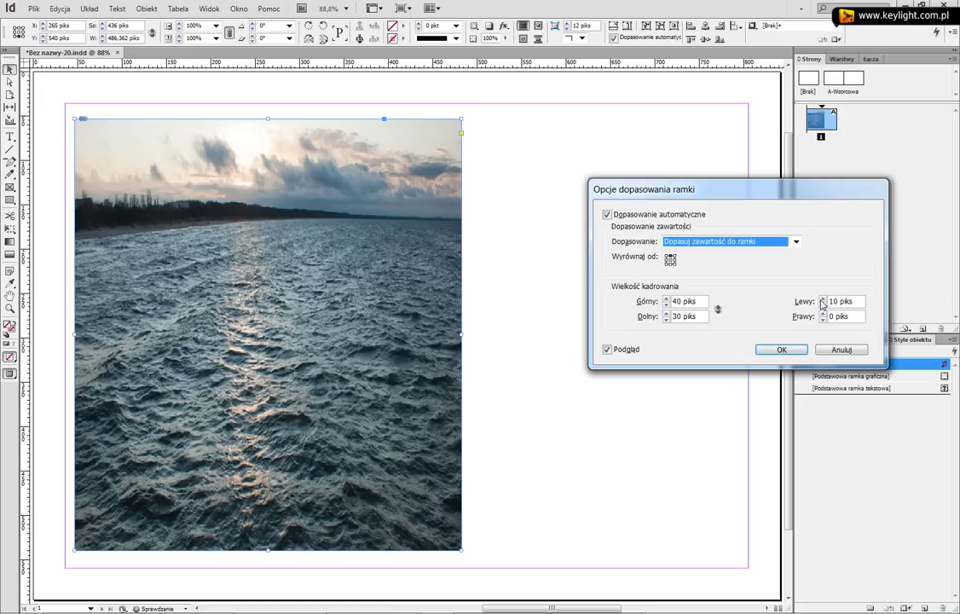
left_click(823, 300)
left_click(823, 300)
left_click(823, 313)
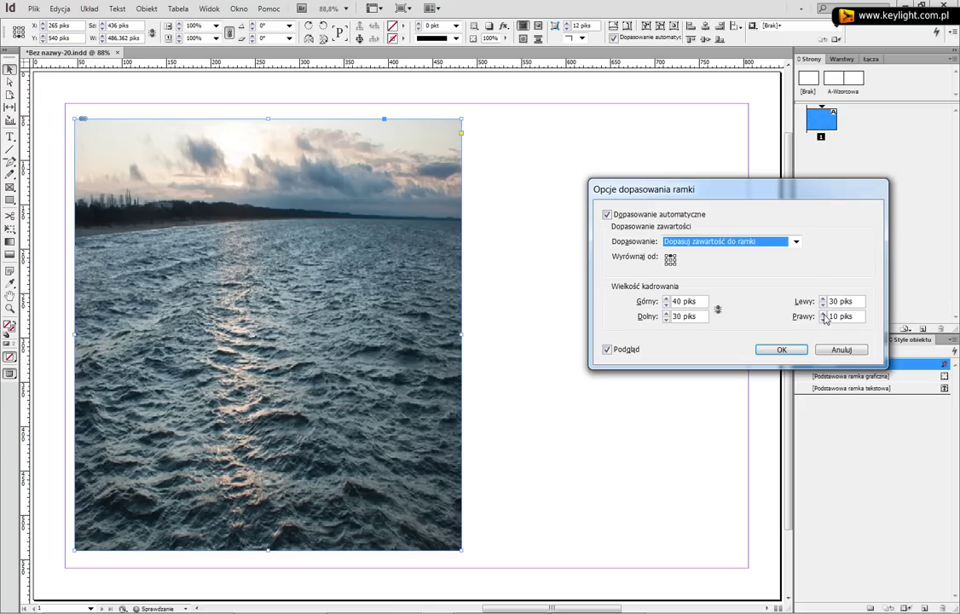
left_click(823, 313)
left_click(823, 313)
left_click(823, 313)
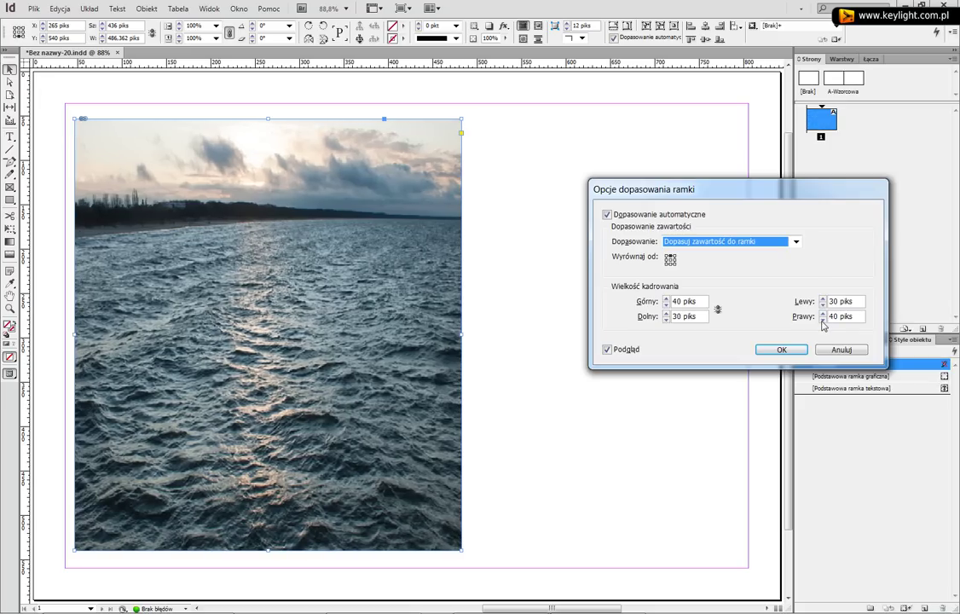
Try the bottom-right alignment reference point for the content and switch it to the top-left one
left_click(670, 260)
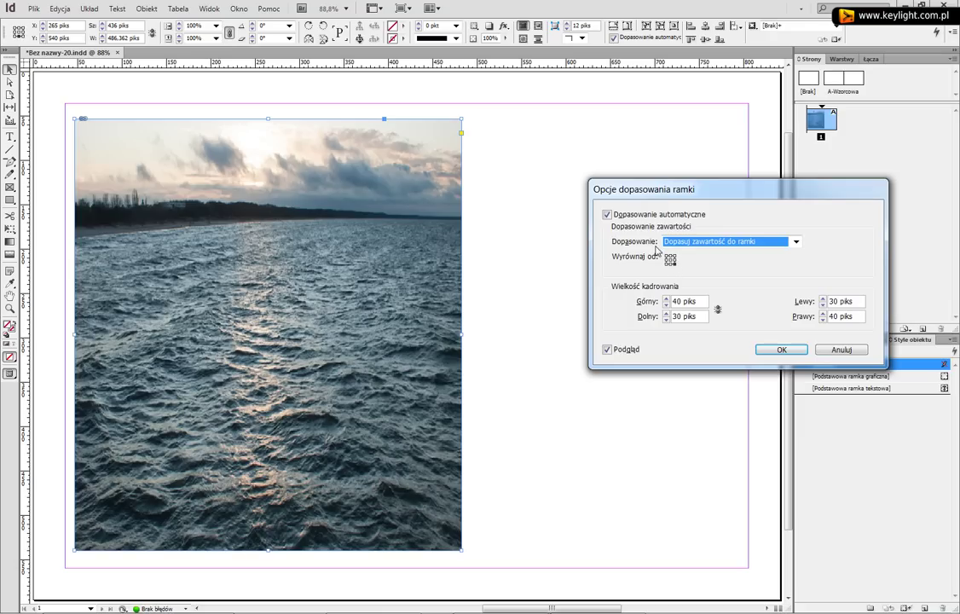
left_click(668, 256)
left_click(713, 435)
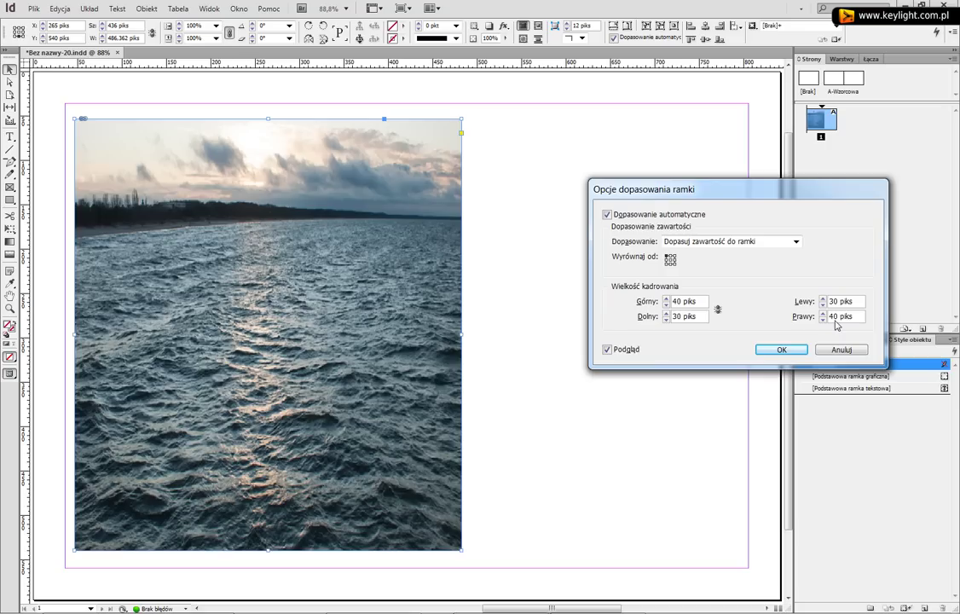
Lower the right crop amount (Prawy) to -40 px
left_click(823, 319)
left_click(823, 319)
left_click(823, 319)
left_click(822, 320)
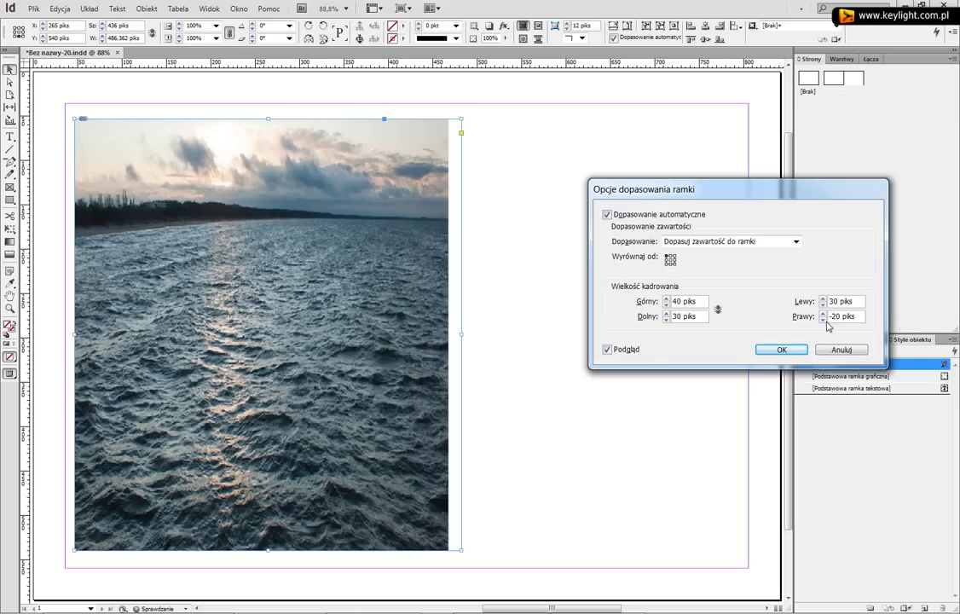
left_click(824, 320)
left_click(824, 319)
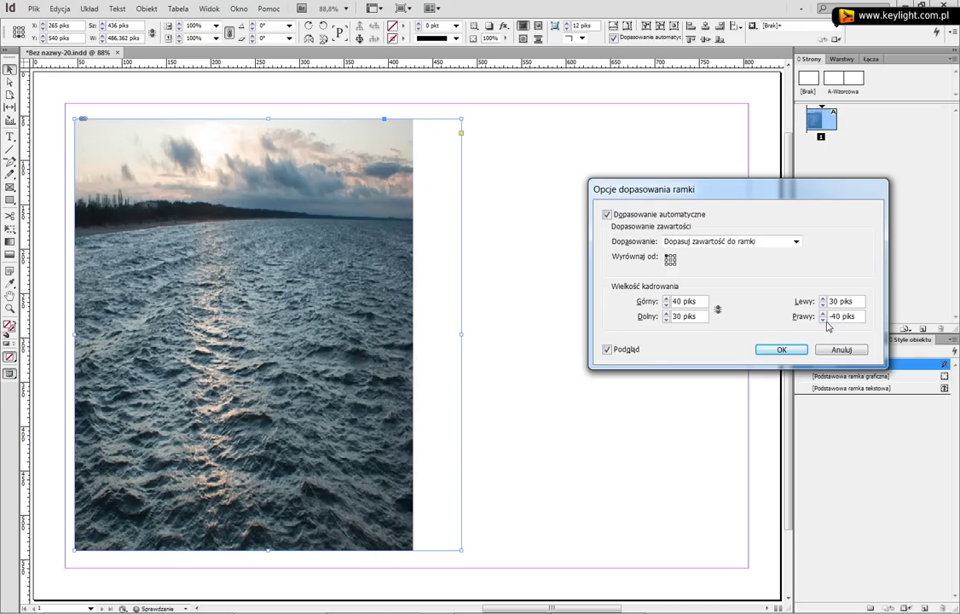
Set the fitting to Wypełnij ramkę proporcjonalnie, and link the four crop amounts to set them all to 0 px
left_click(726, 246)
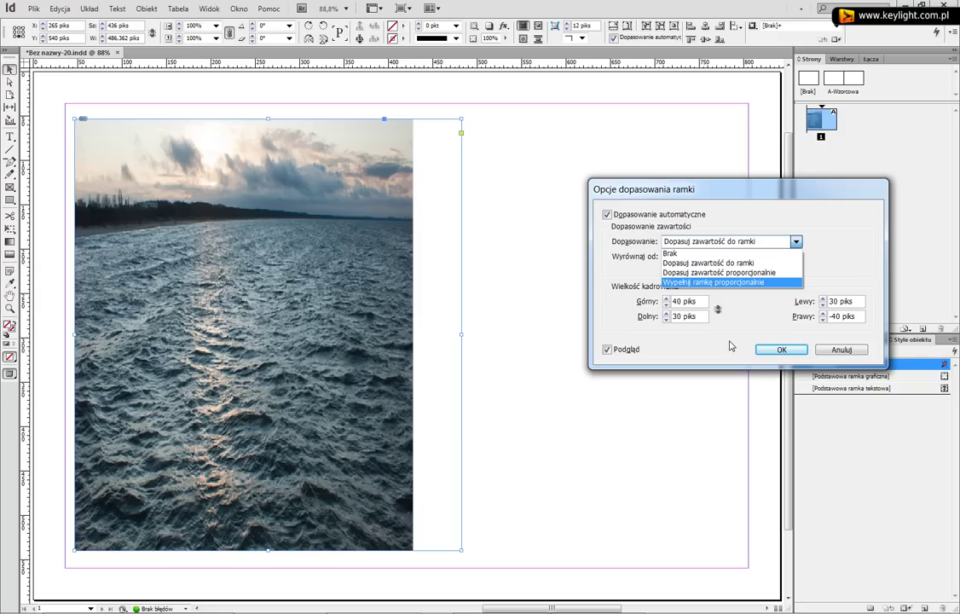
left_click(720, 282)
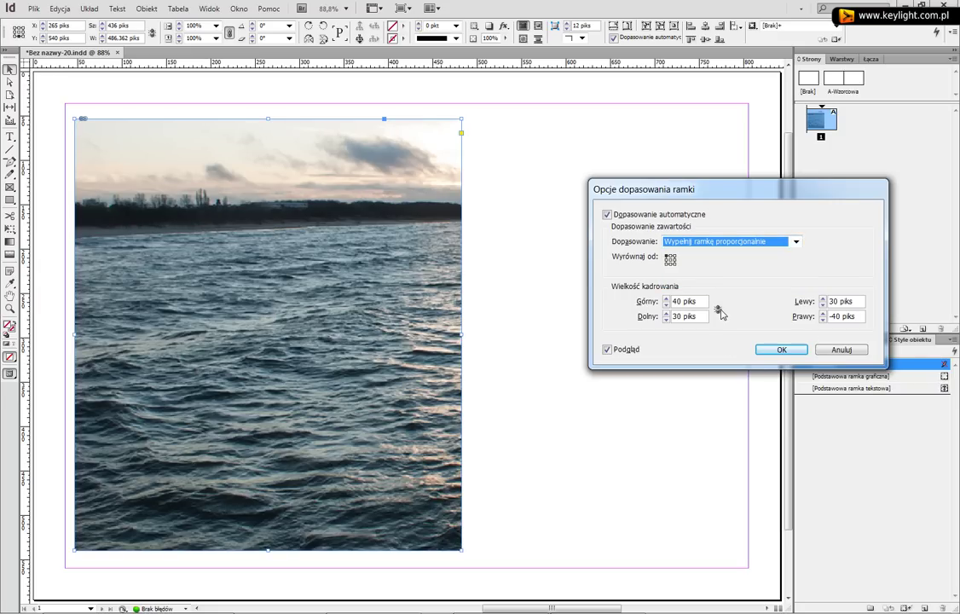
left_click(718, 311)
left_click(832, 316)
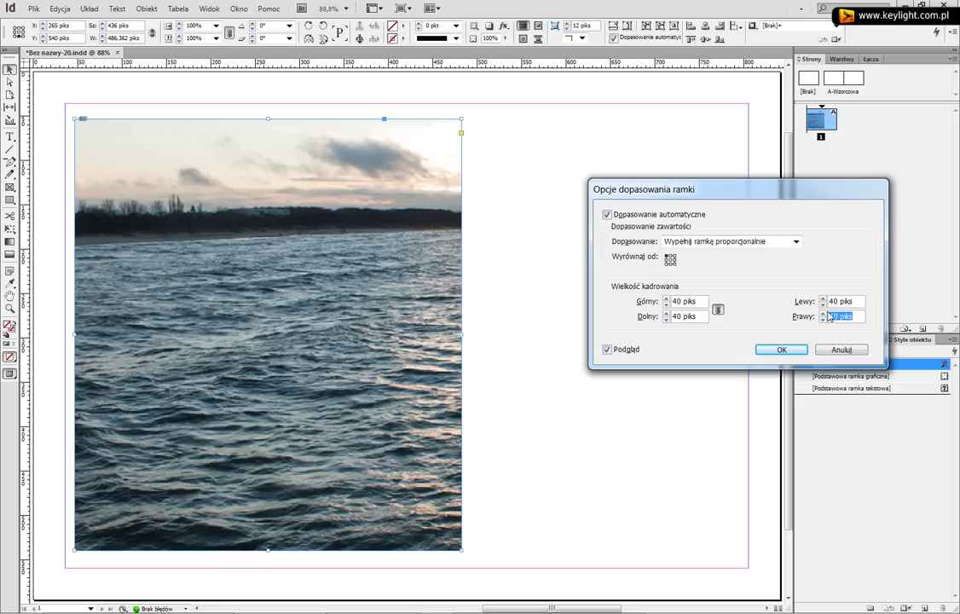
type("0")
key("Tab")
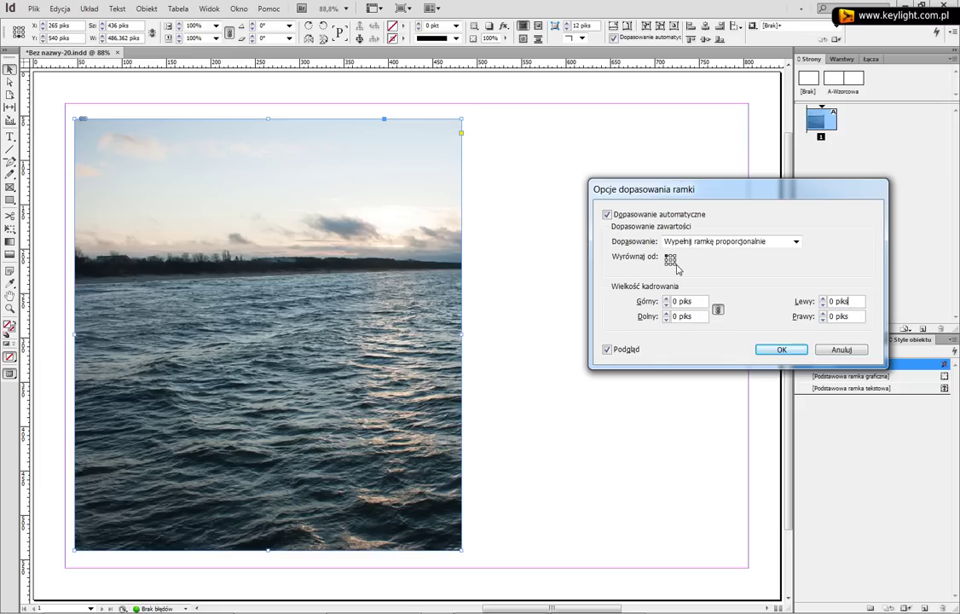
Align the content from the centre and lower all four linked crop amounts to -90 px
left_click(671, 261)
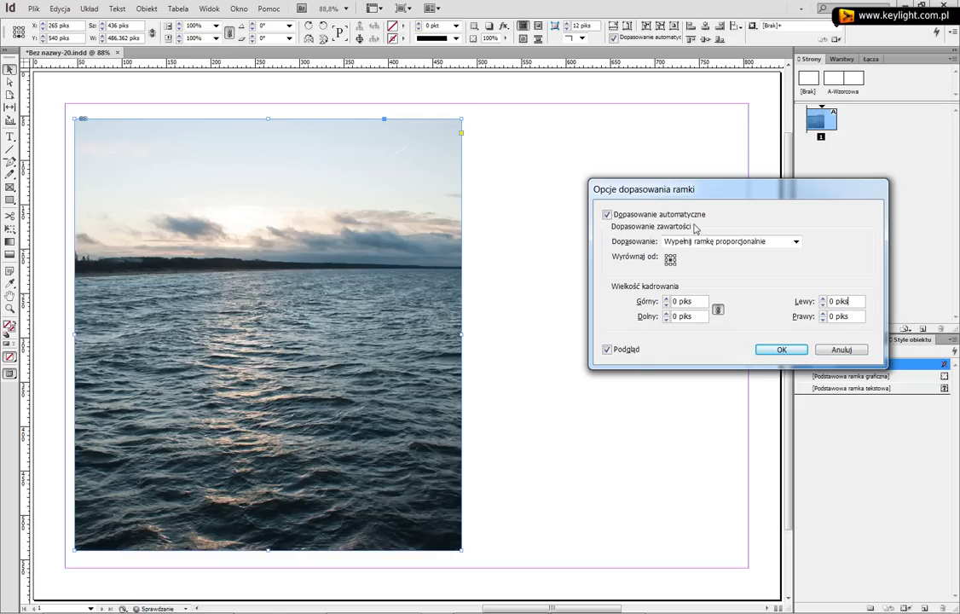
left_click(823, 320)
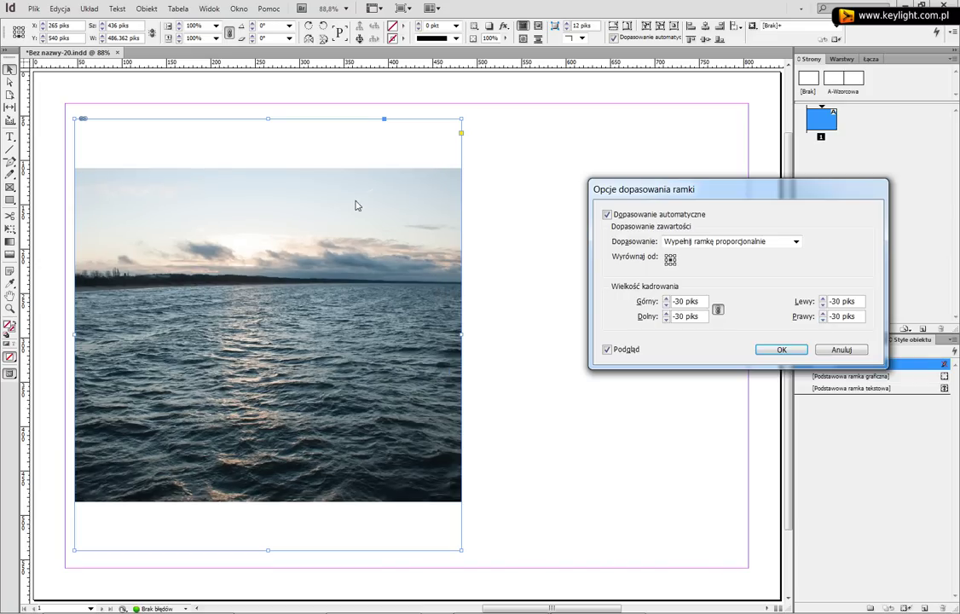
left_click(823, 321)
left_click(823, 321)
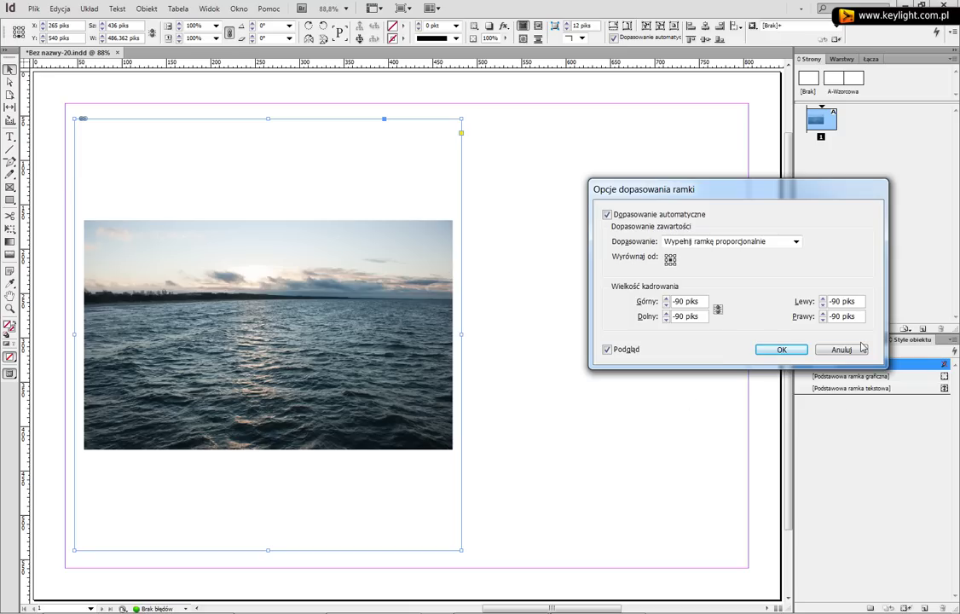
Lower only the left crop amount (Lewy) past -110 px and bring it back to -90 px
left_click(823, 305)
left_click(823, 306)
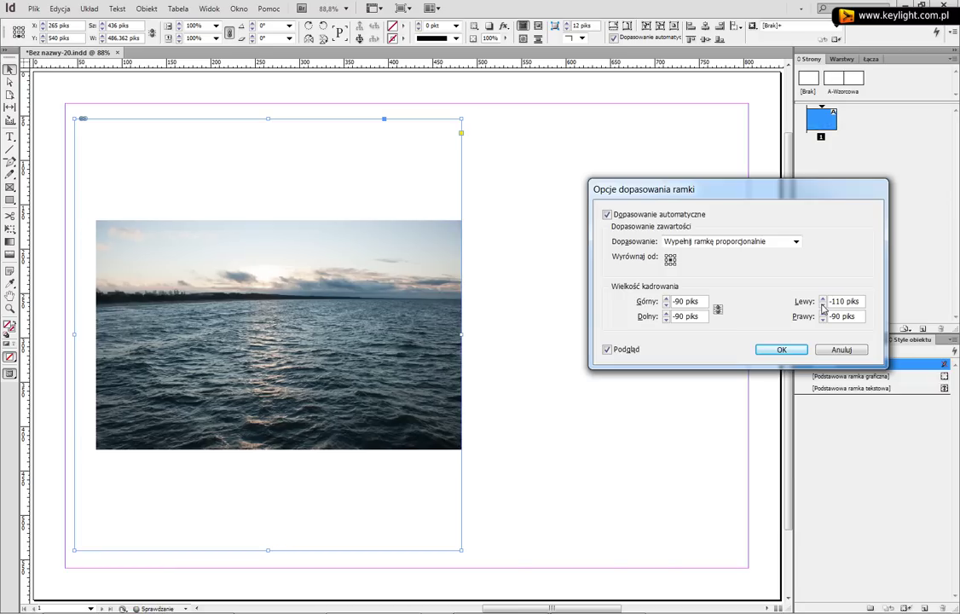
left_click(822, 305)
left_click(824, 298)
left_click(824, 299)
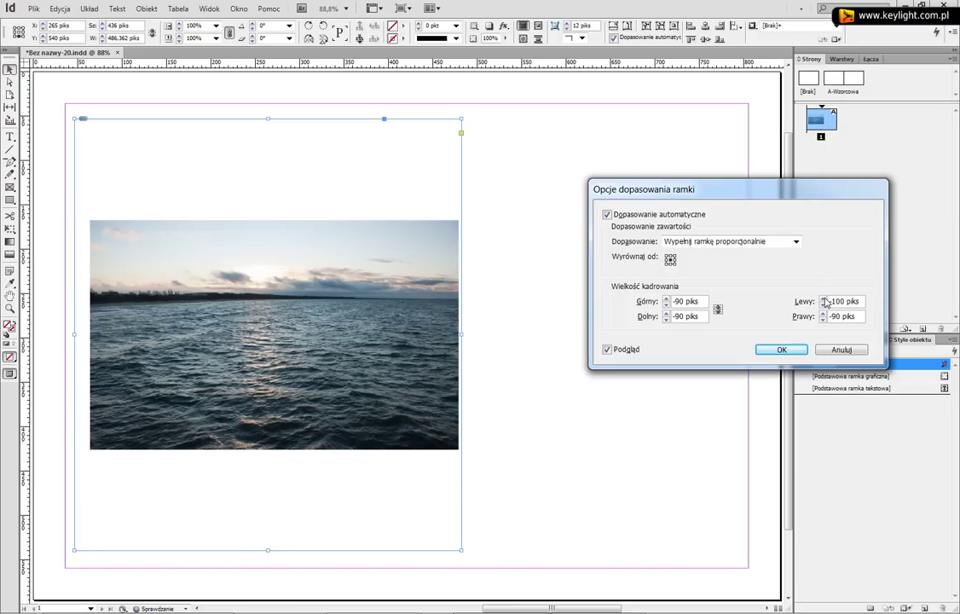
left_click(823, 298)
Raise only the right crop amount (Prawy) past -60 px and bring it back to -90 px
left_click(824, 317)
left_click(824, 317)
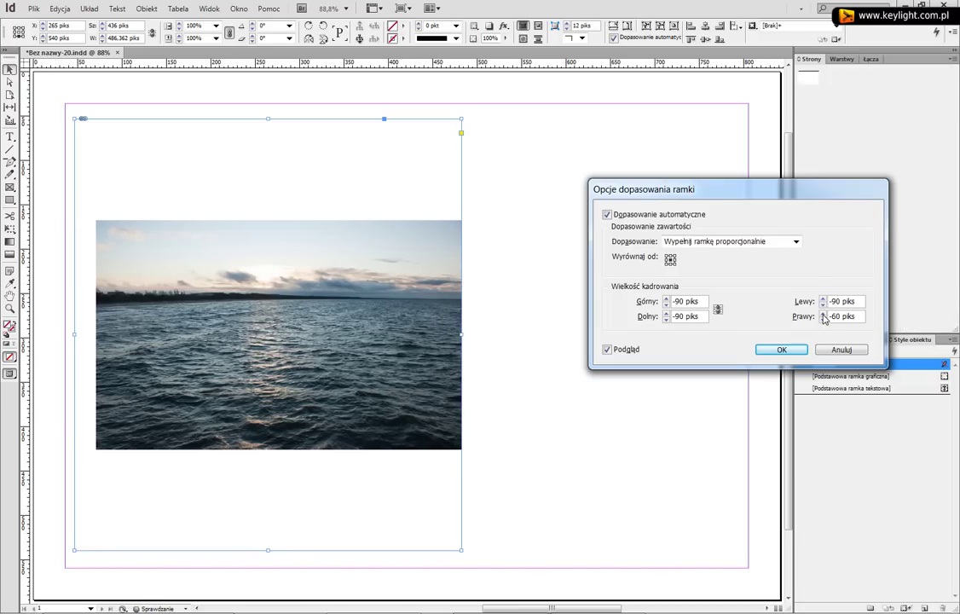
left_click(824, 318)
left_click(824, 317)
left_click(824, 317)
left_click(823, 321)
left_click(823, 320)
left_click(823, 321)
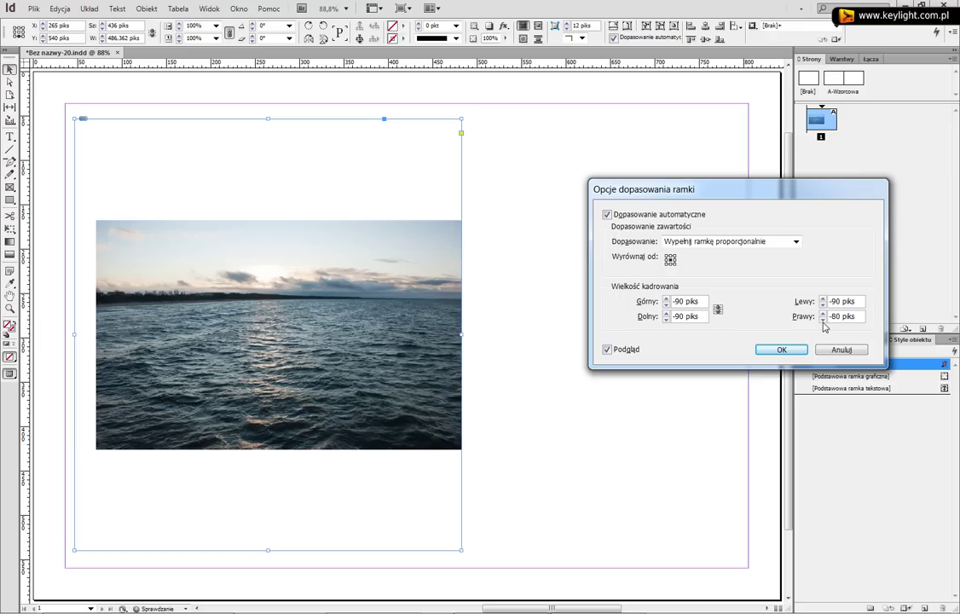
left_click(823, 321)
left_click(823, 320)
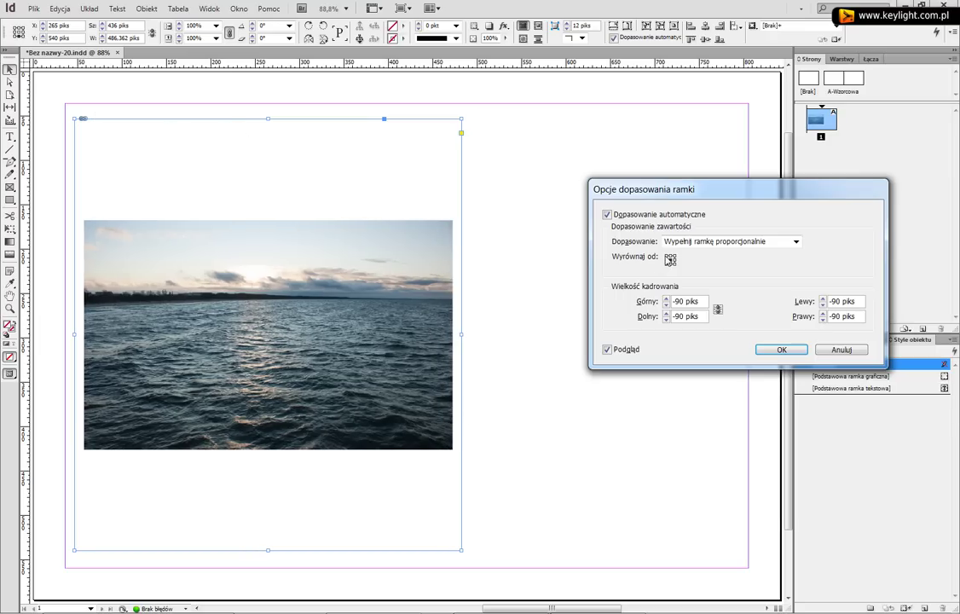
Align the content from the top left and set the crop amounts to Górny 0, Lewy 0 and Dolny -170 px
left_click(672, 259)
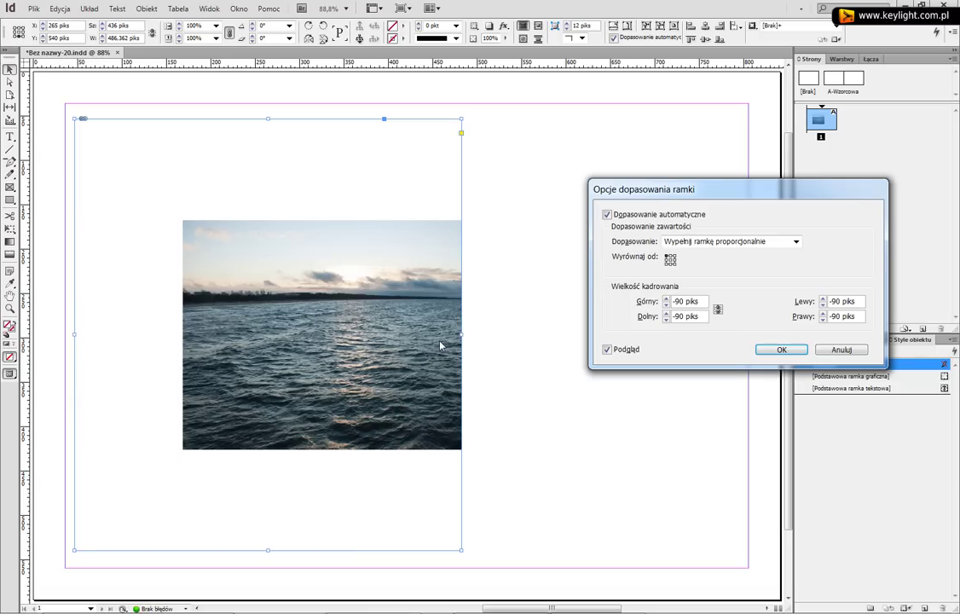
double_click(692, 301)
type("0")
key("Tab")
type("0")
left_click(832, 318)
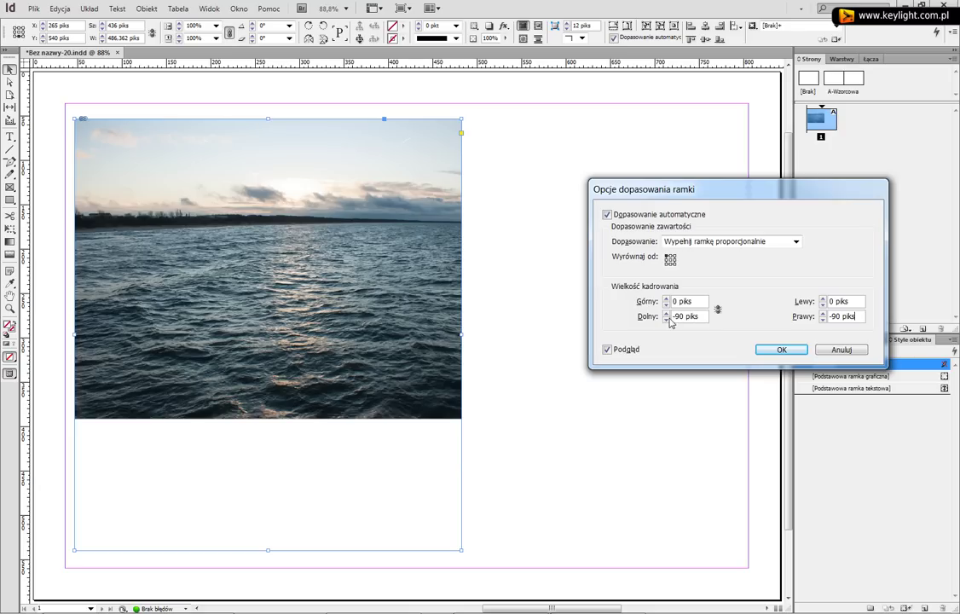
left_click_drag(669, 321, 669, 321)
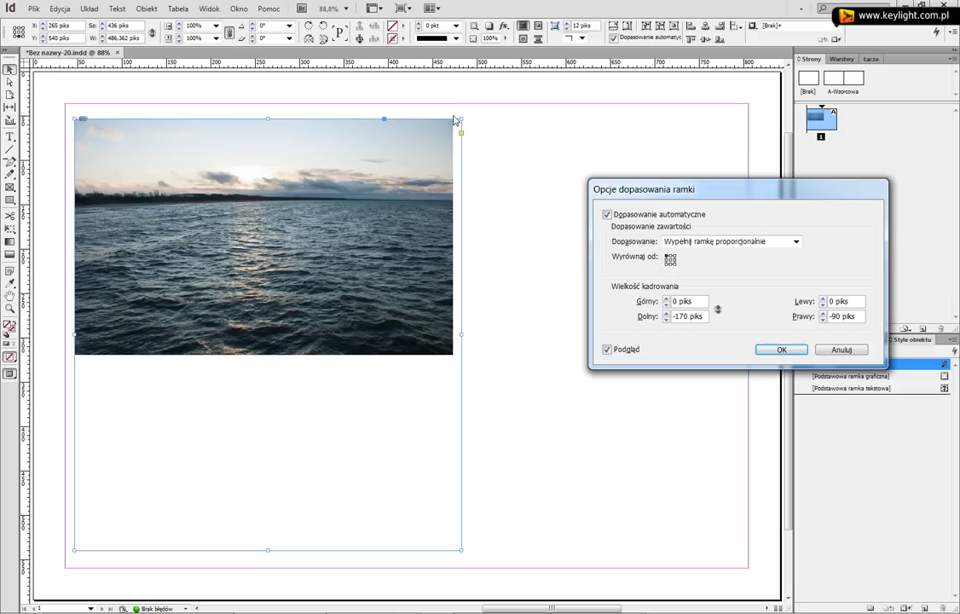
Align the content from the centre, set all four linked crop amounts to -90 px and apply the frame fitting options
left_click(671, 263)
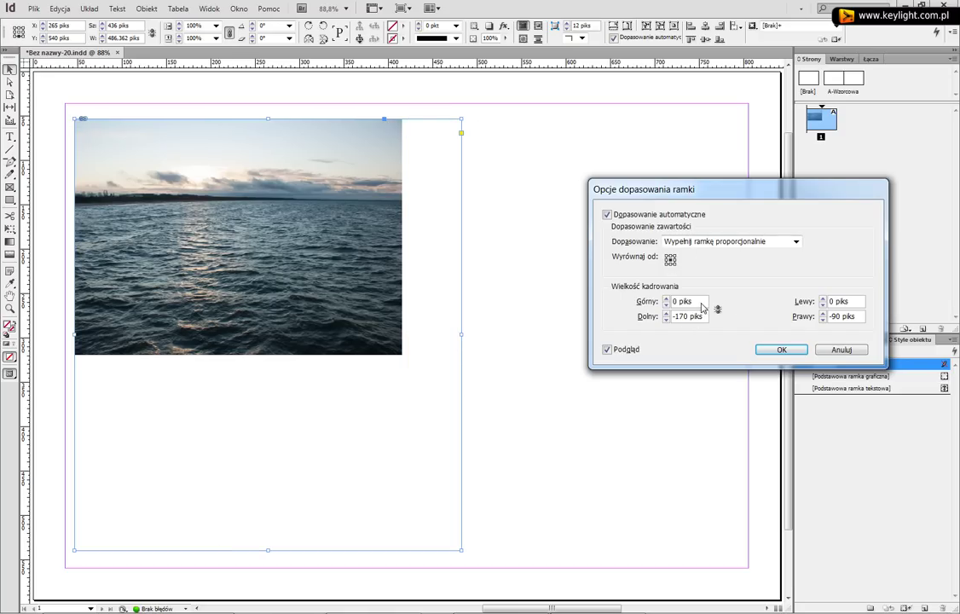
double_click(706, 317)
type("0")
key("Tab")
left_click(635, 318)
type("-90")
key("Tab")
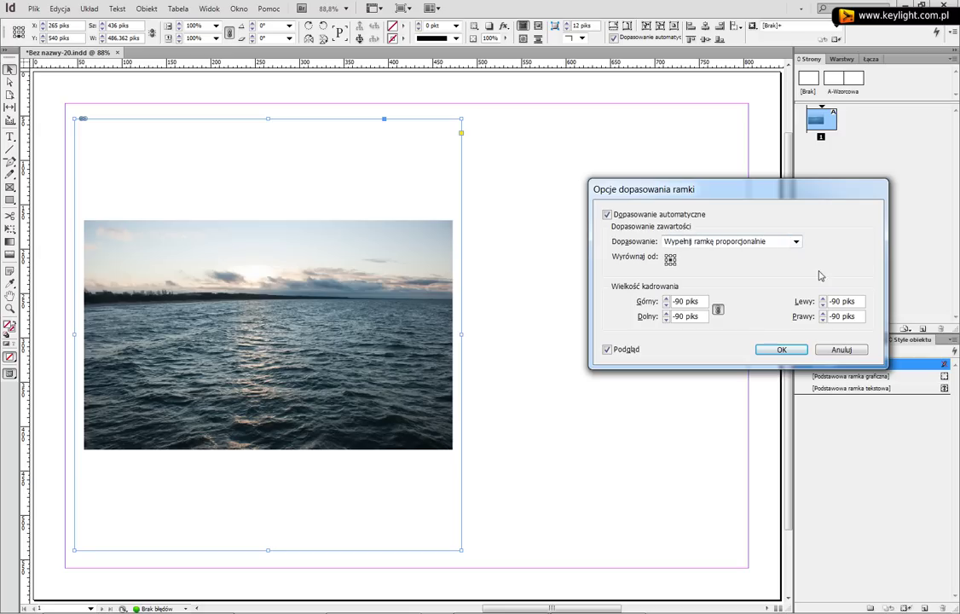
left_click(782, 349)
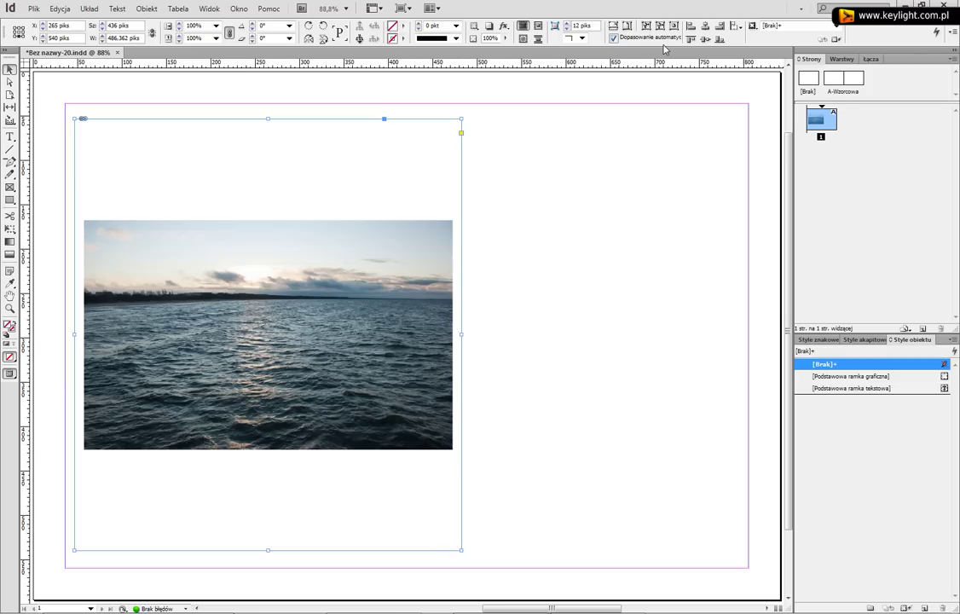
Resize the photo frame to about 386 × 498 px and clear its frame fitting options
left_click_drag(460, 551, 417, 560)
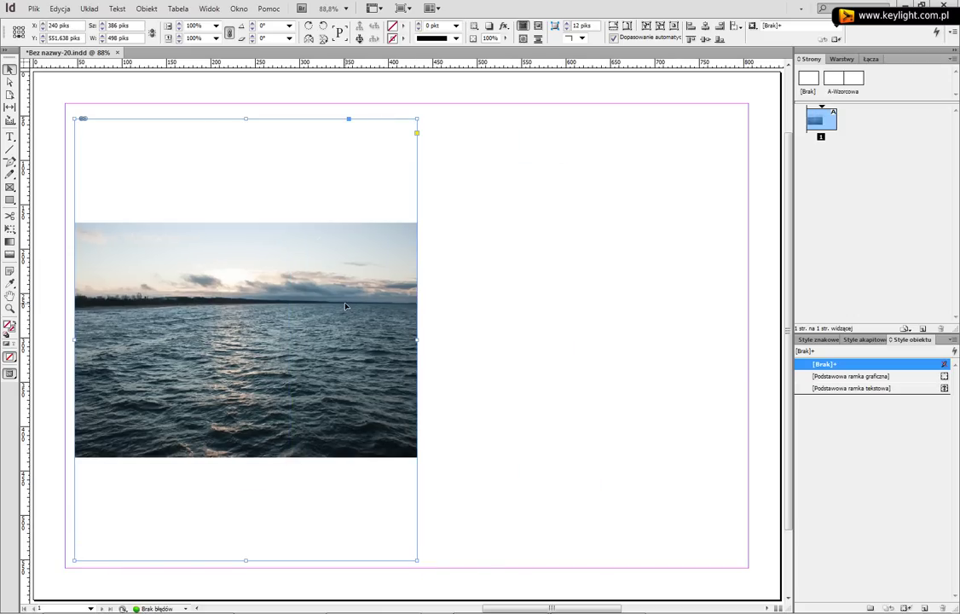
right_click(298, 270)
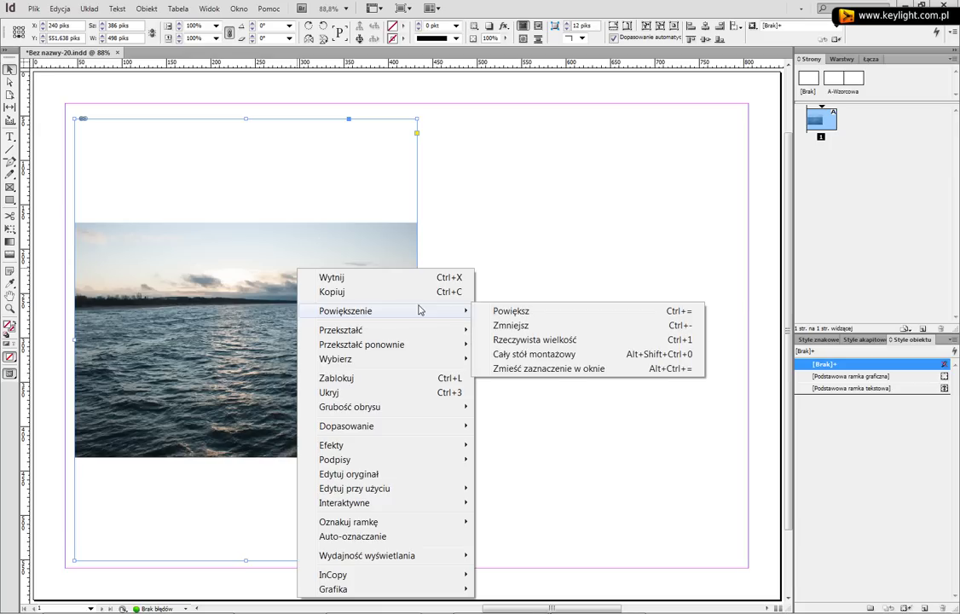
right_click(263, 229)
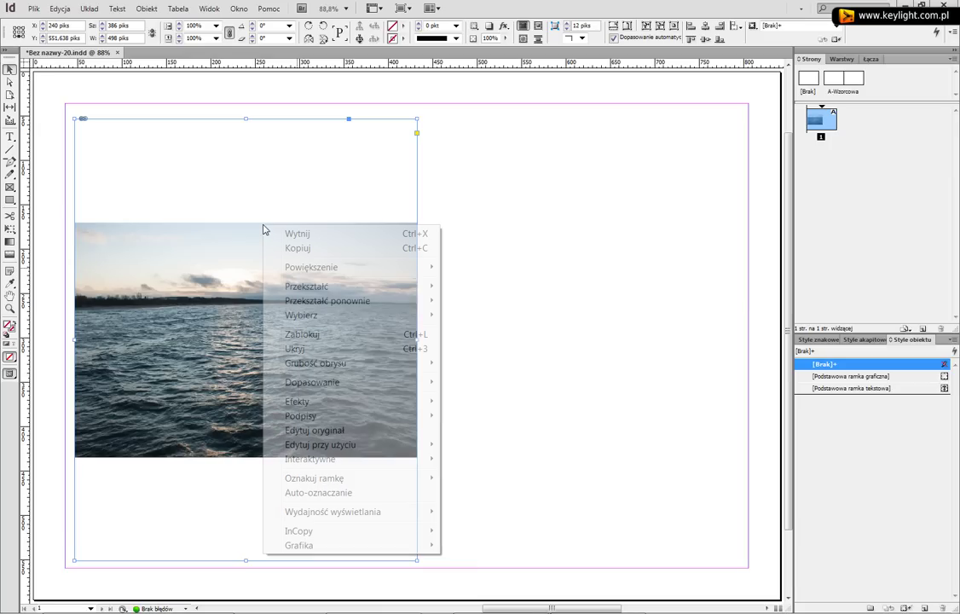
mouse_move(371, 382)
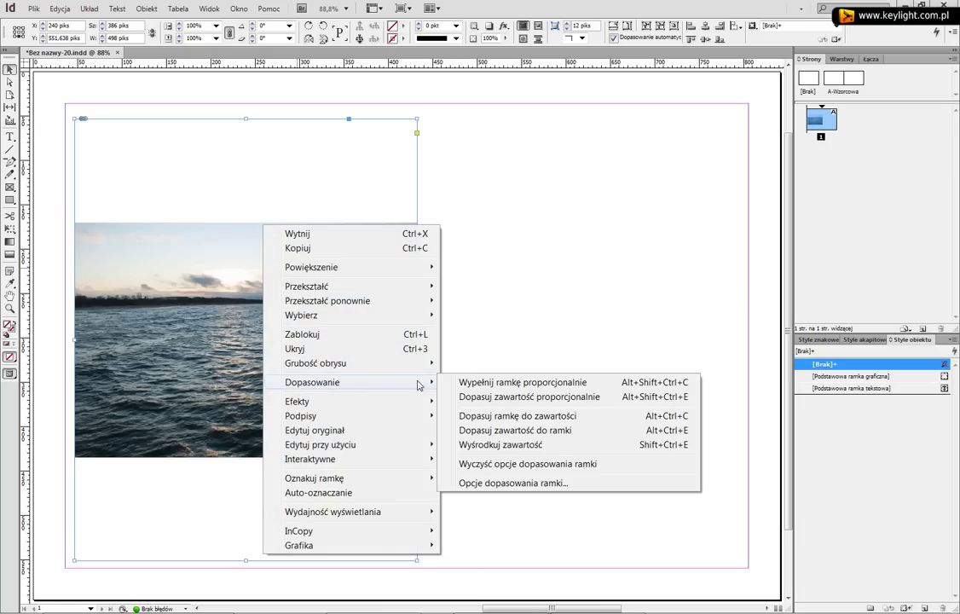
left_click(573, 465)
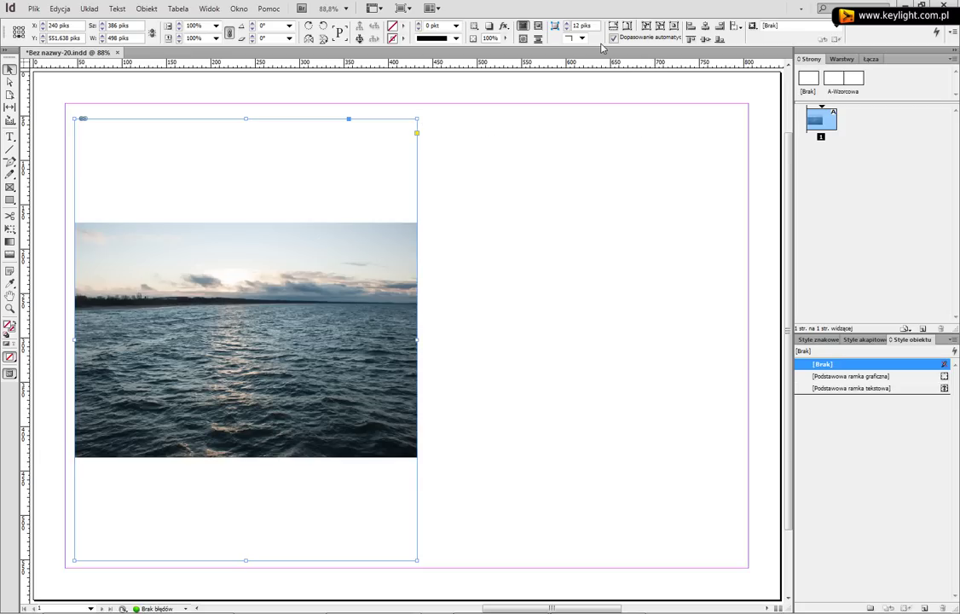
Enlarge the frame to about 554 × 425 px, fill it proportionally and resize it again to about 675 × 317 px
left_click_drag(416, 117, 567, 183)
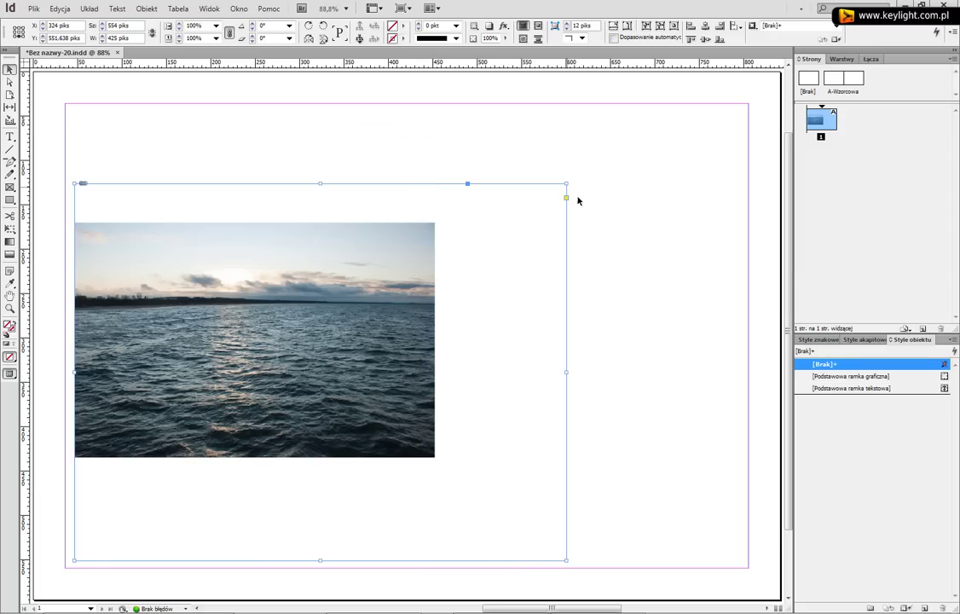
left_click(614, 28)
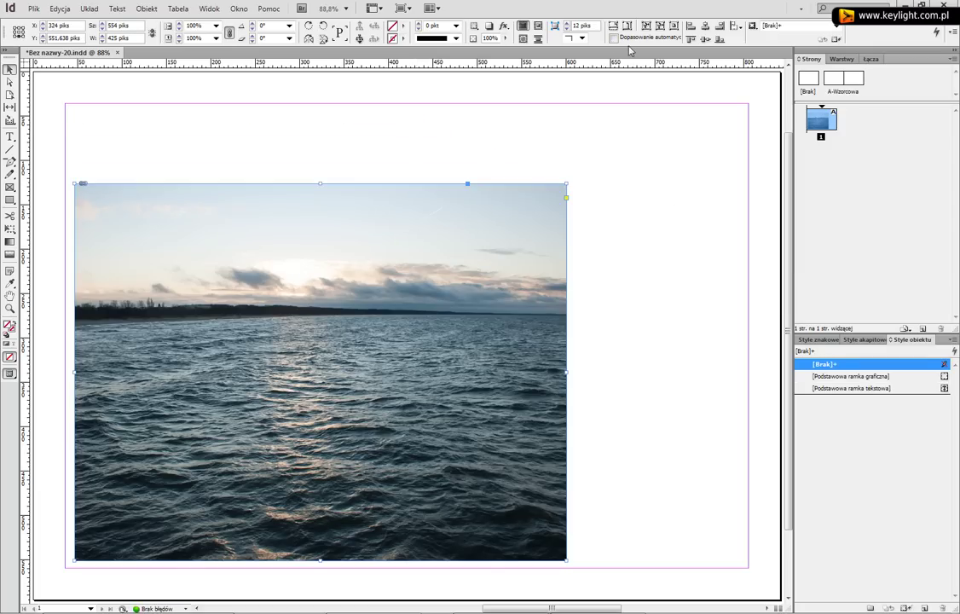
left_click_drag(567, 561, 673, 465)
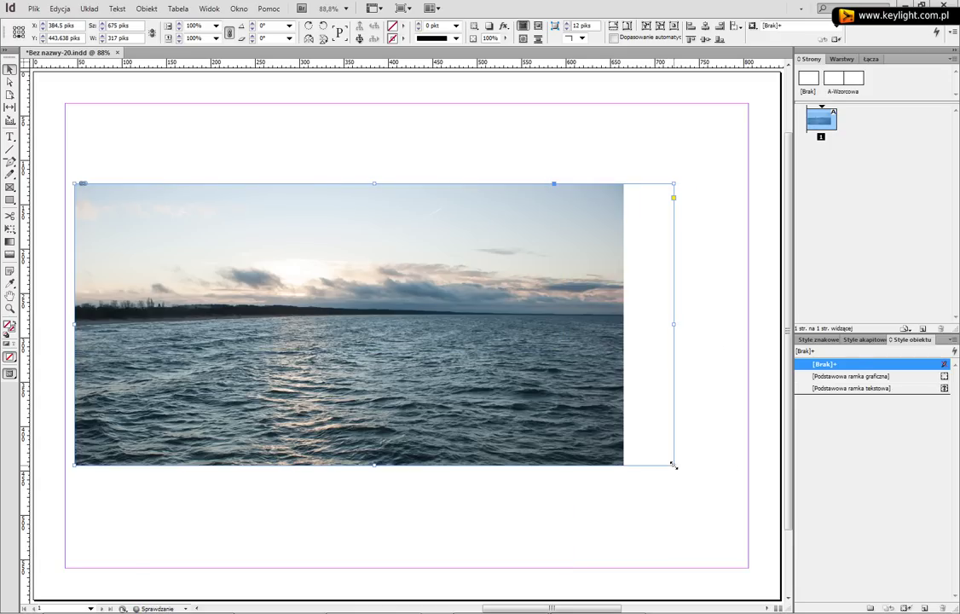
Turn on automatic fitting, enlarge the frame to about 688 × 416 px and save the document
left_click(628, 39)
left_click_drag(673, 462, 685, 552)
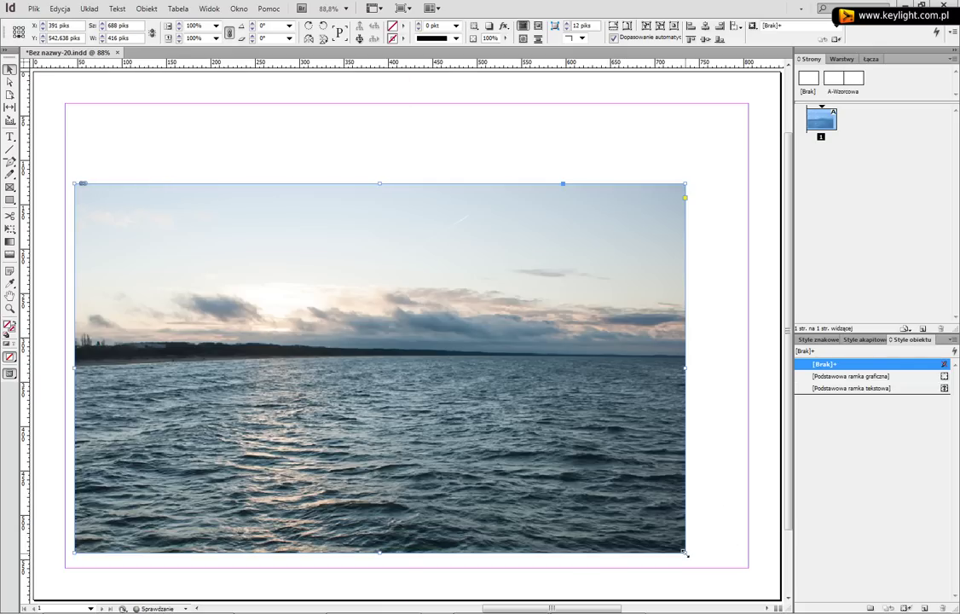
key("ctrl+s")
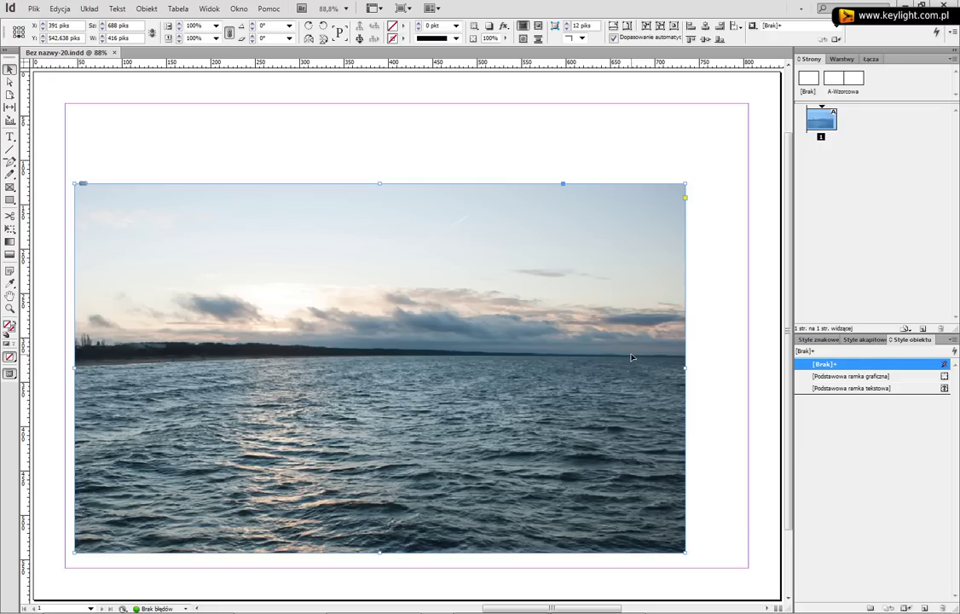
Open the photo's frame fitting options and set the fitting mode to Brak
key("ctrl+alt+c")
key("ctrl+z")
left_click(645, 29, "alt")
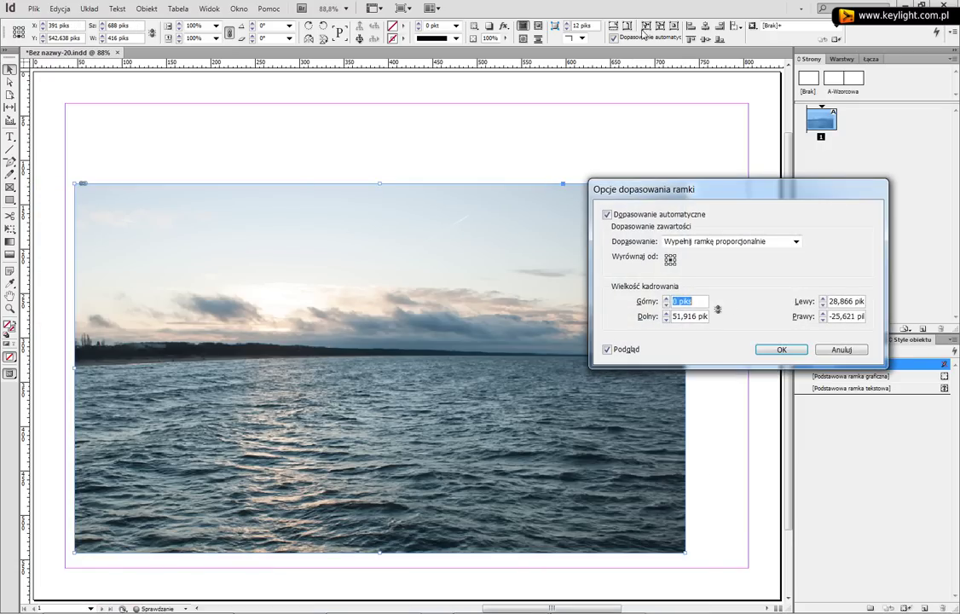
left_click(717, 244)
left_click(708, 252)
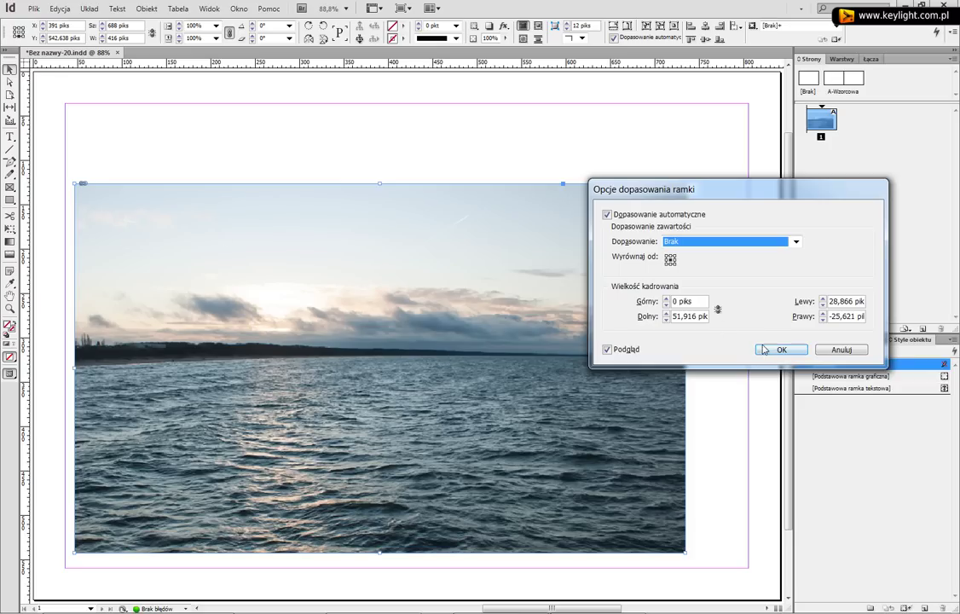
Set the crop amounts to Górny -50, Lewy 40 and Prawy 160 px and apply the frame fitting options
double_click(828, 317)
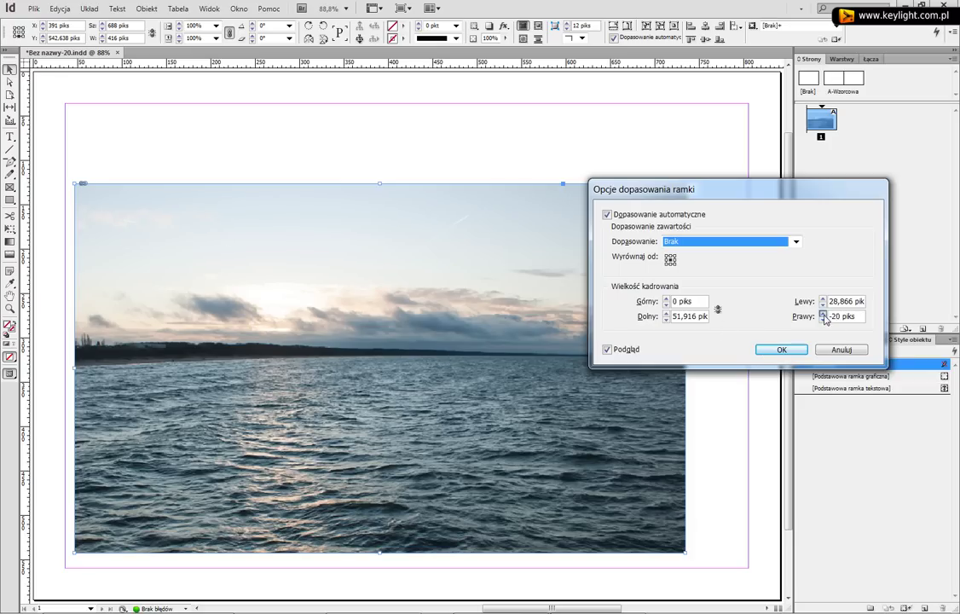
type("50")
left_click_drag(824, 317, 830, 311)
double_click(836, 302)
type("40")
key("Tab")
left_click_drag(666, 308, 666, 308)
left_click(779, 350)
Move the photo frame up the page and shrink it to about 469 × 167 px
left_click_drag(130, 224, 138, 175)
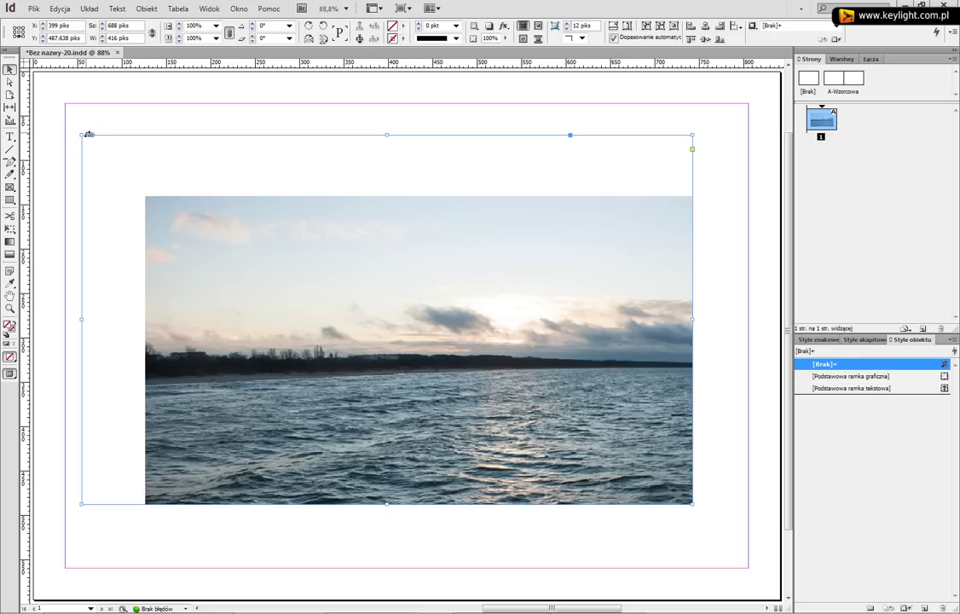
left_click_drag(79, 133, 98, 111)
left_click_drag(693, 504, 515, 259)
Draw an empty graphic frame about 596 × 221 px below the photo
left_click(9, 187)
left_click_drag(177, 322, 707, 517)
left_click(10, 69)
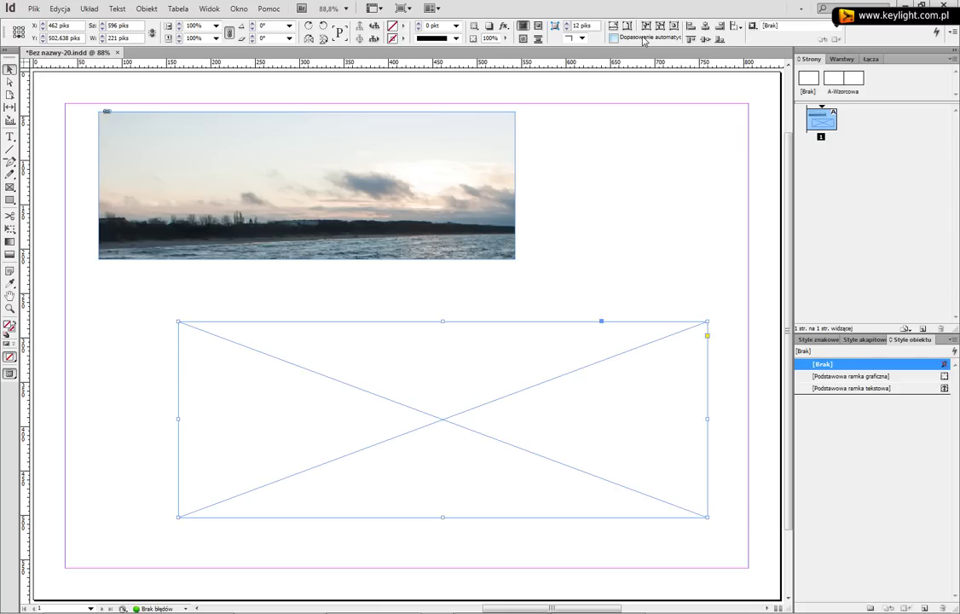
Turn on automatic fitting for the empty frame to review its fitting options, and delete the frame
left_click(643, 38)
left_click(541, 35, "alt")
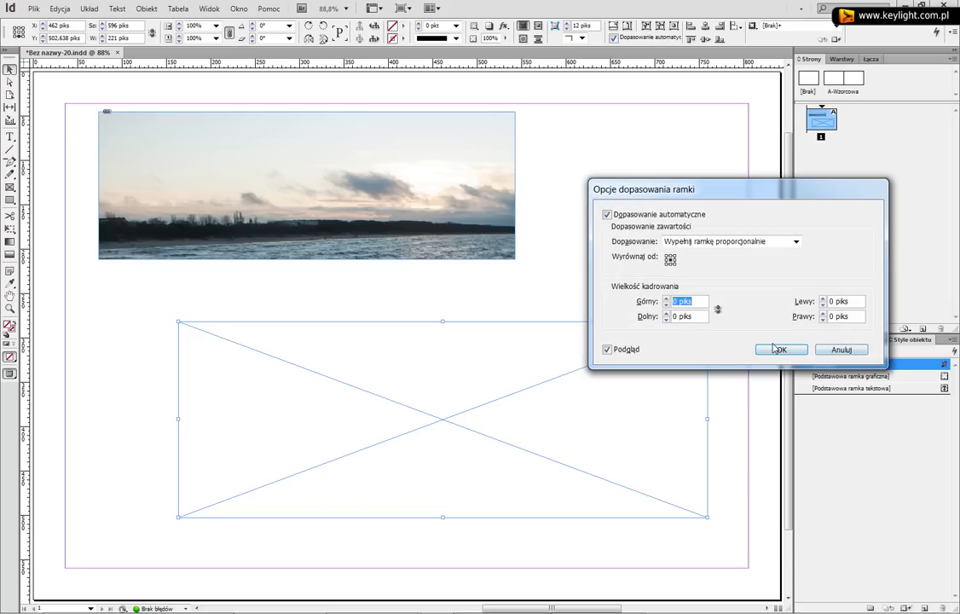
left_click_drag(648, 188, 376, 159)
left_click(507, 321)
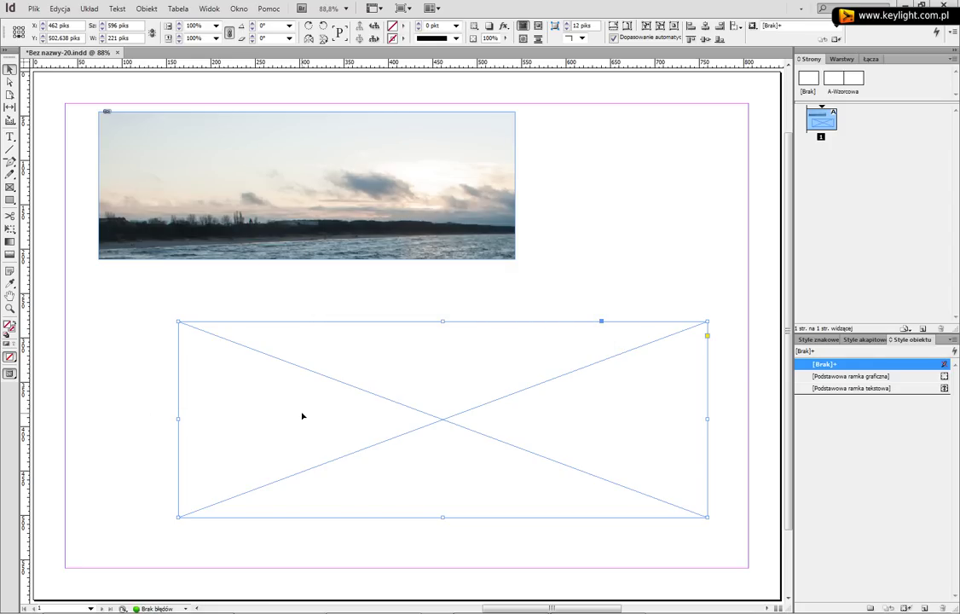
key("Delete")
Review the photo frame's fitting options and close them without applying changes
left_click(510, 247)
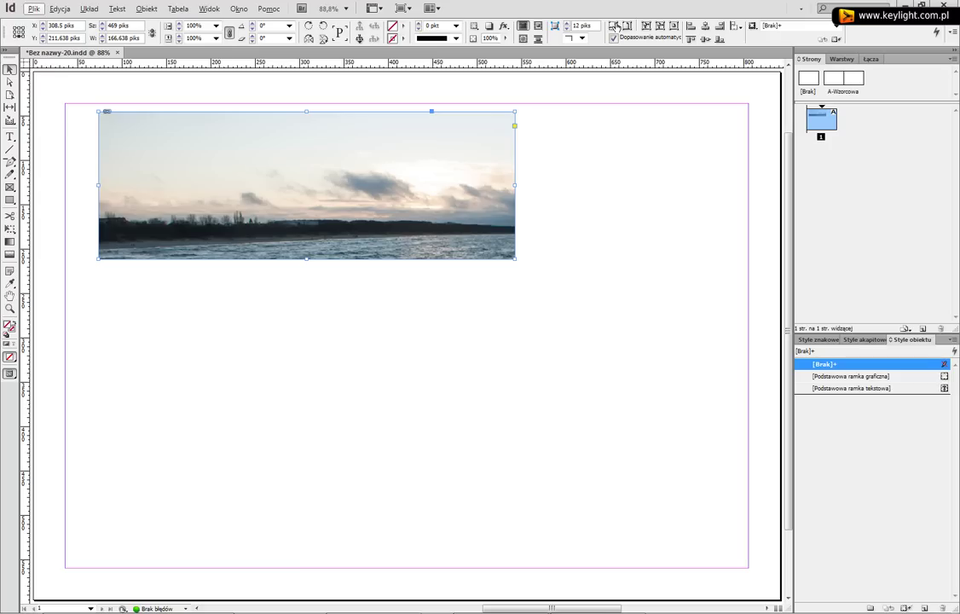
left_click(539, 25, "alt")
left_click_drag(471, 163, 665, 262)
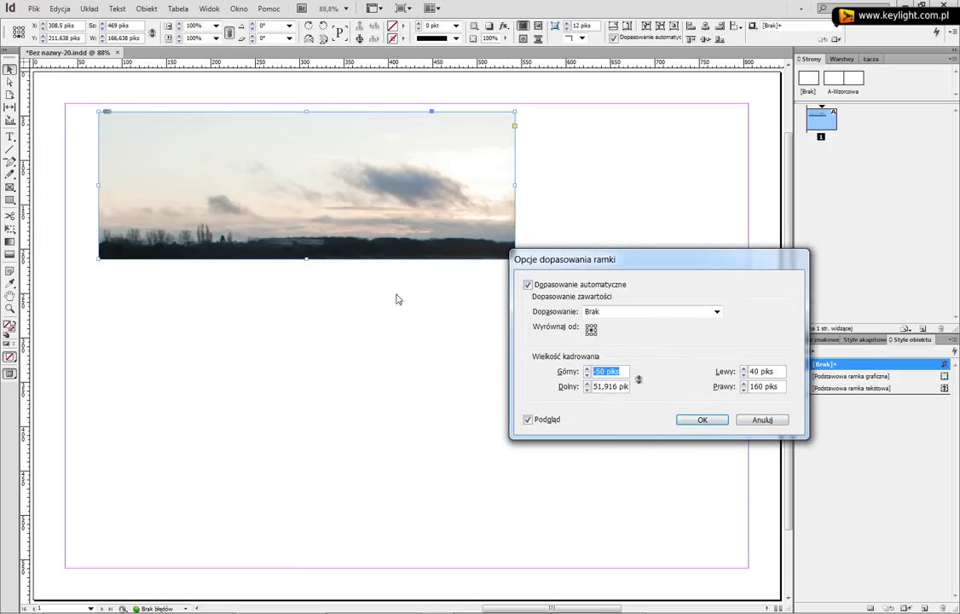
left_click(762, 420)
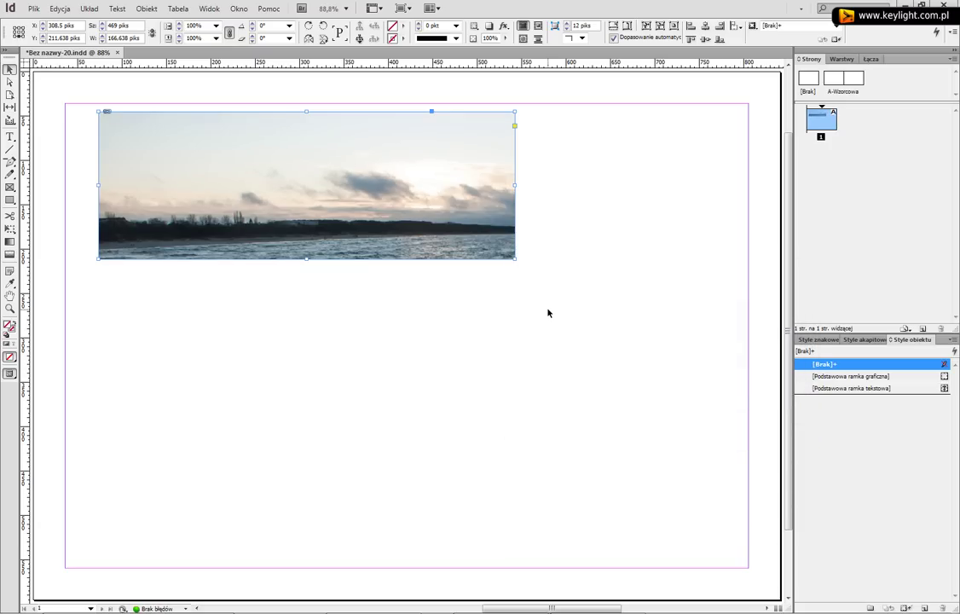